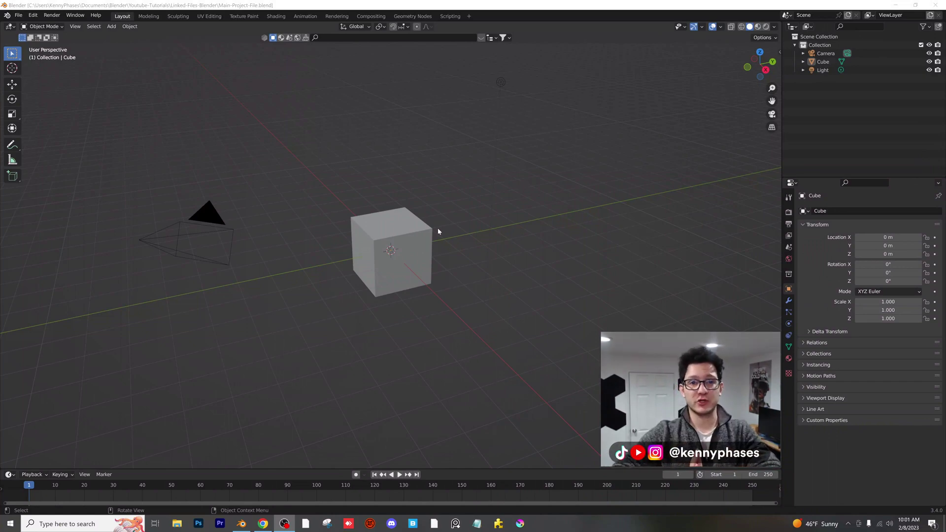
Delete the default cube from the main project scene.
left_click(474, 294)
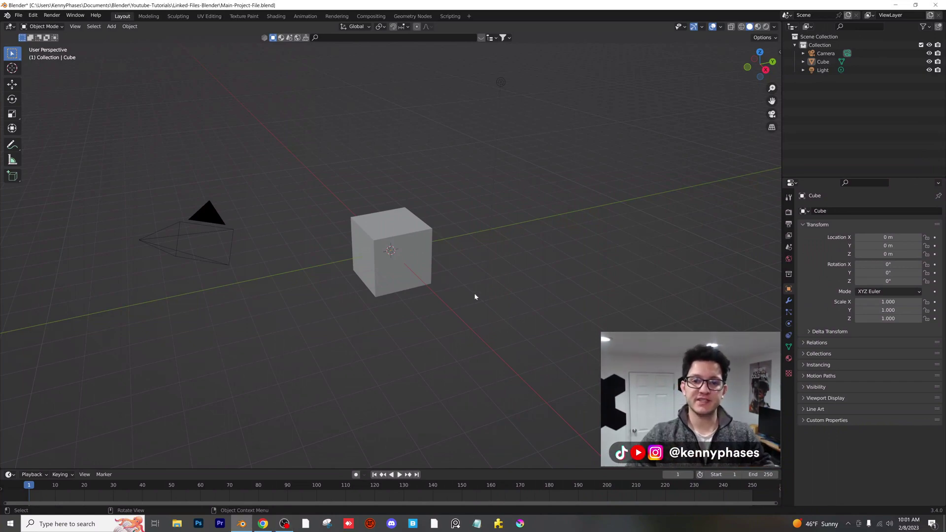
left_click(408, 234)
mouse_move(408, 234)
middle_mouse_down()
mouse_move(419, 247)
mouse_move(410, 235)
middle_mouse_up()
key("Delete")
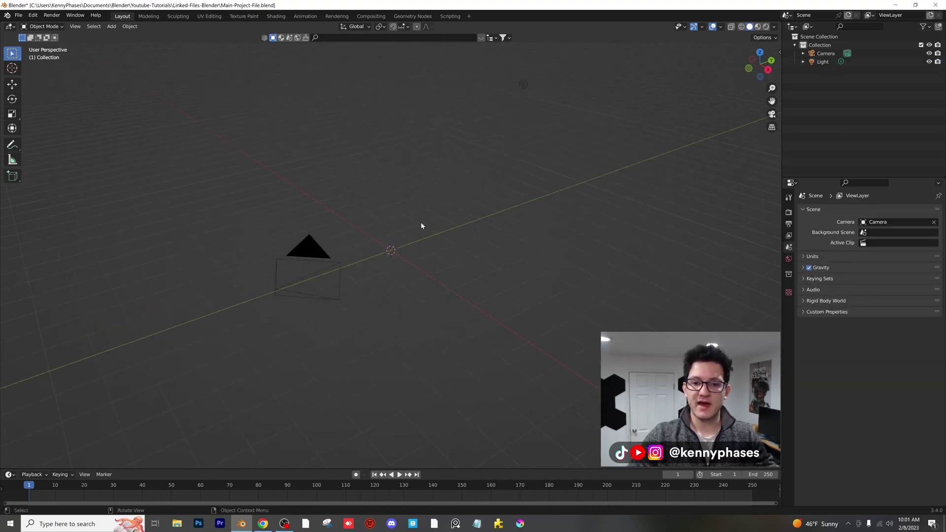
Add a plane mesh as the ground and scale it to about -13.3 on all axes.
left_click(112, 26)
mouse_move(124, 36)
left_click(202, 36)
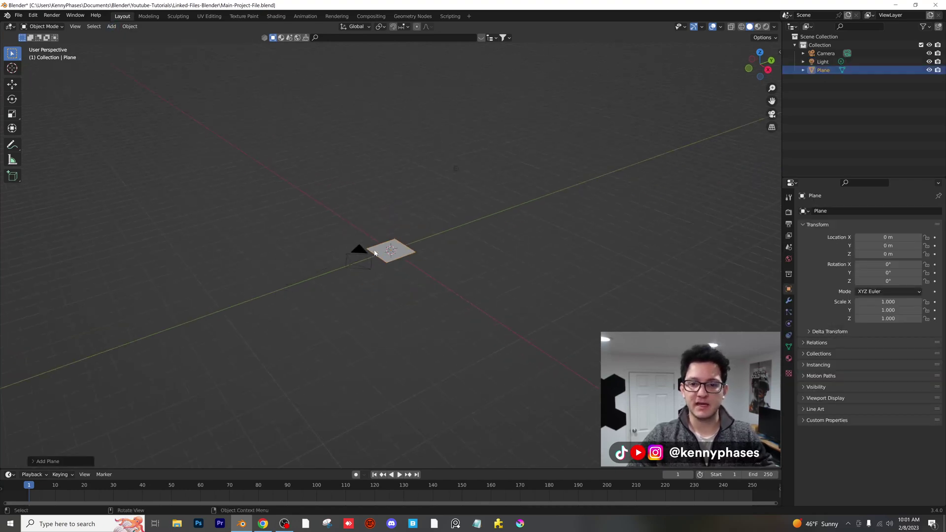
key("s")
left_click(610, 265)
middle_click_drag(442, 246, 427, 218)
scroll(434, 204, "up", 1)
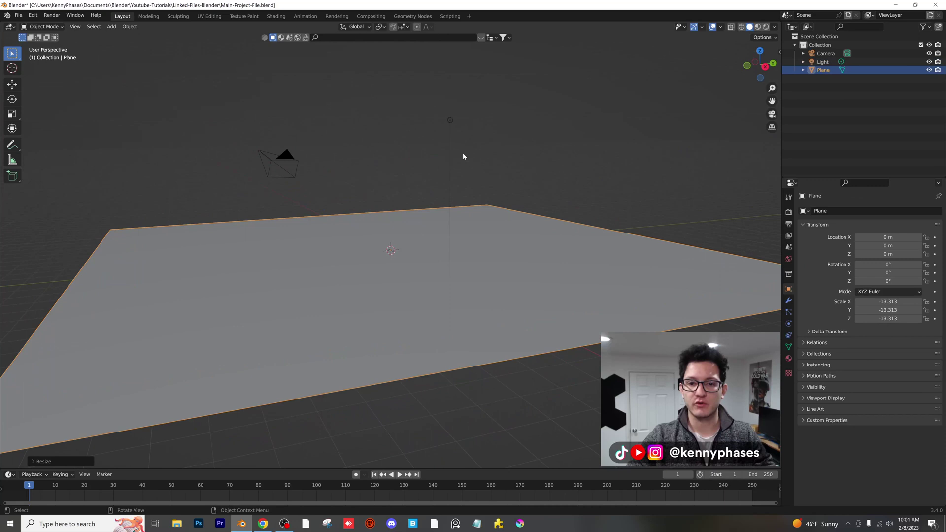
Save the main project file and open the recent file Linking-Source.blend.
middle_click_drag(463, 156, 365, 175)
left_click(343, 152)
key("ctrl+s")
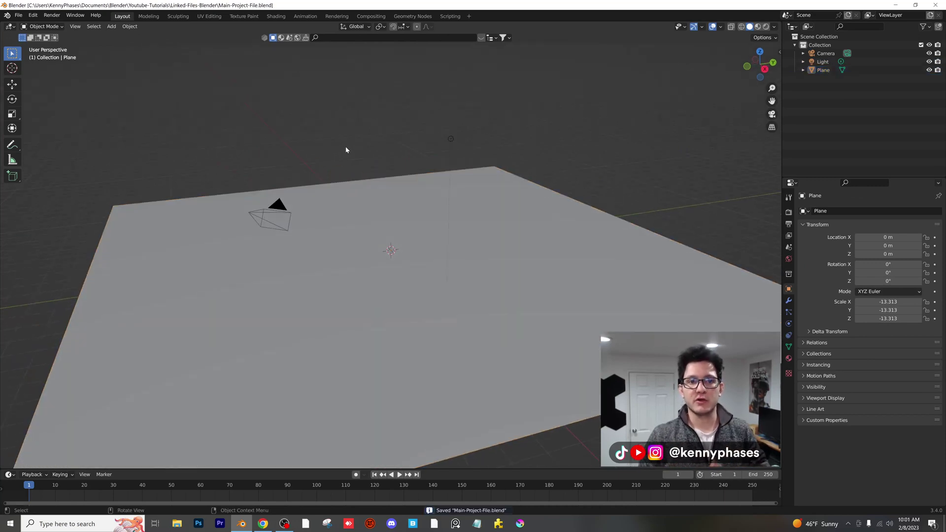
left_click(18, 14)
mouse_move(39, 41)
left_click(141, 50)
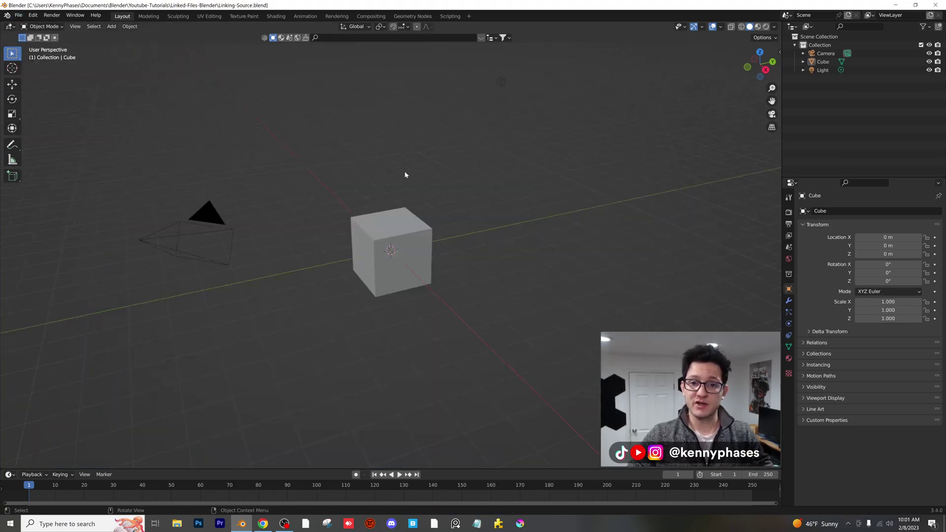
Delete the default cube and the light from the source scene.
left_click(390, 240)
key("Delete")
left_click(500, 81)
key("Delete")
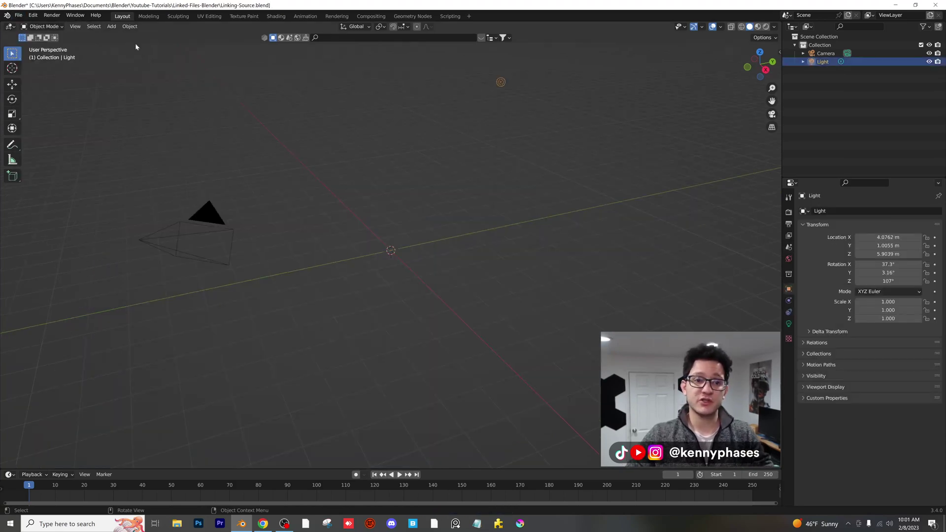
Add a Monkey mesh at the origin and scale it up to about 4.1.
left_click(111, 26)
mouse_move(128, 35)
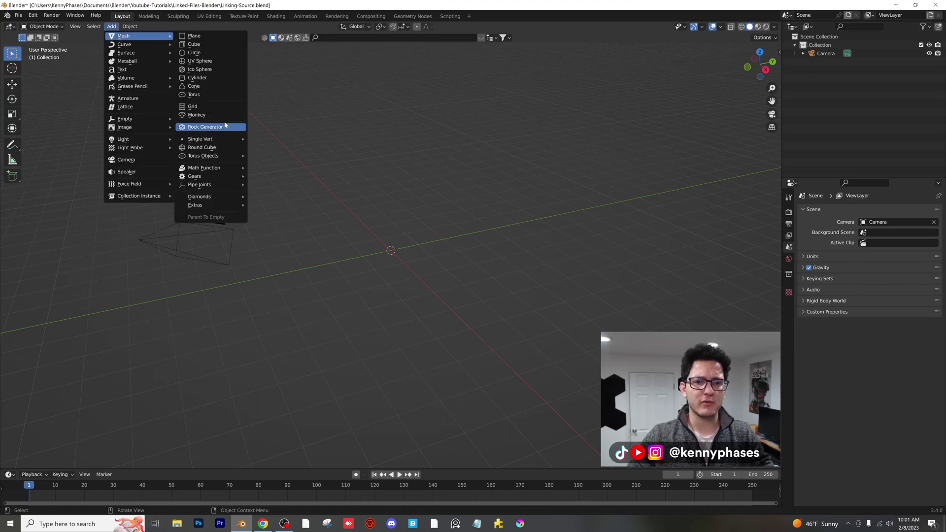
left_click(212, 115)
scroll(472, 262, "down", 3)
key("s")
left_click(429, 214)
middle_click_drag(392, 240, 446, 235)
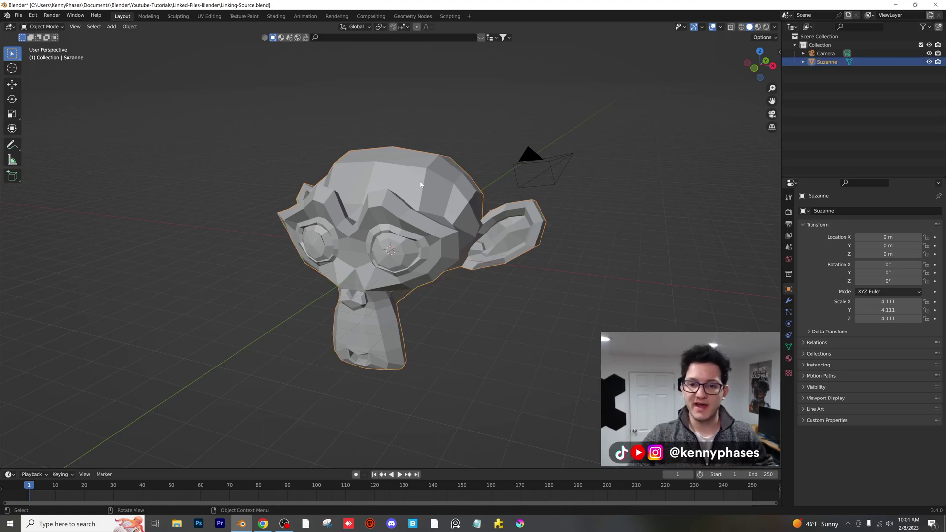
middle_click_drag(404, 143, 385, 182)
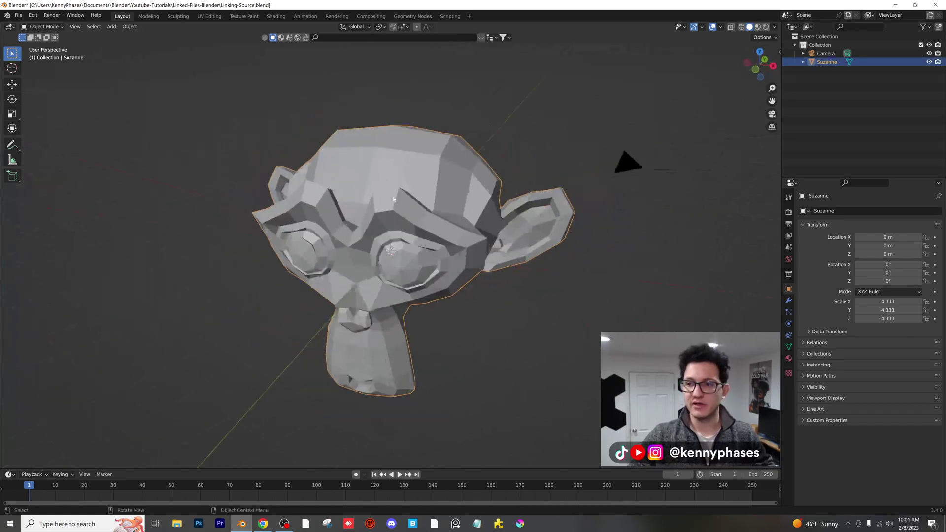
Move the monkey into a new collection named Linked-File-Source-1.
key("m")
left_click(386, 182)
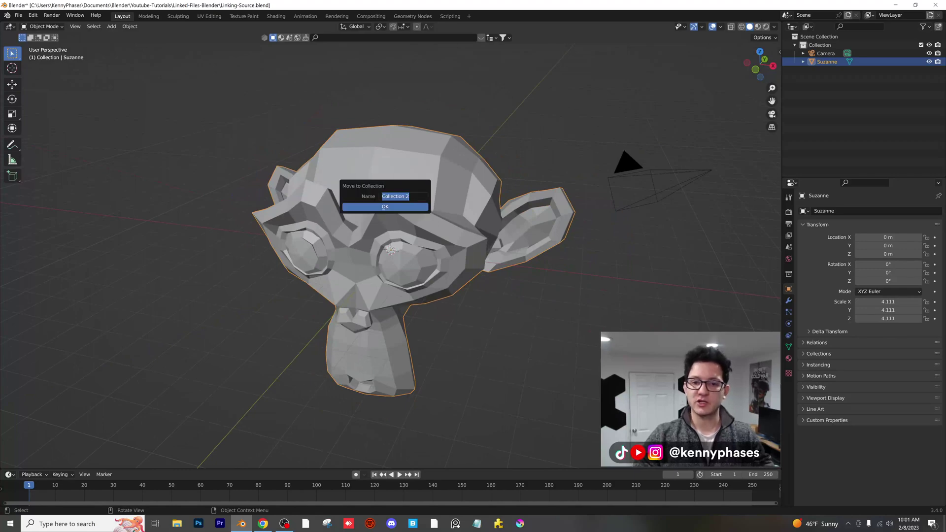
type("Linke")
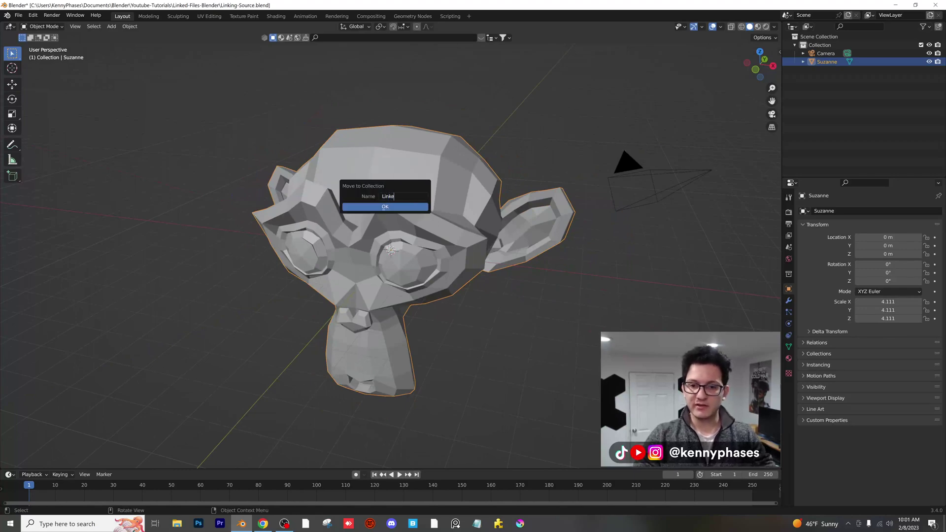
type("d-File-Source-1")
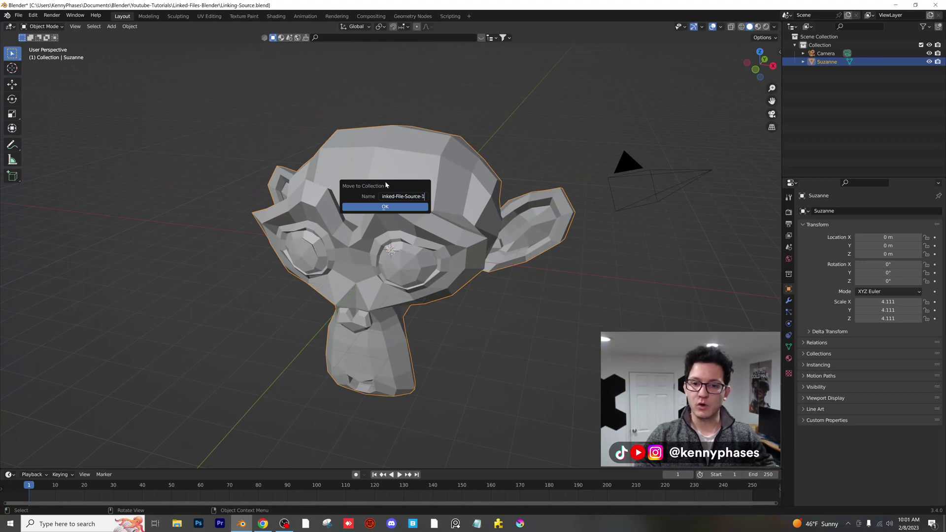
key("Return")
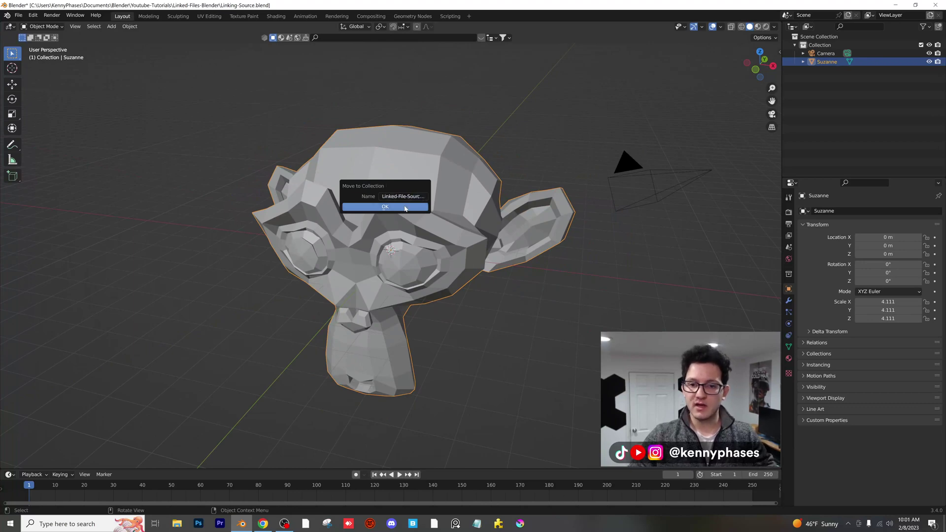
left_click(413, 207)
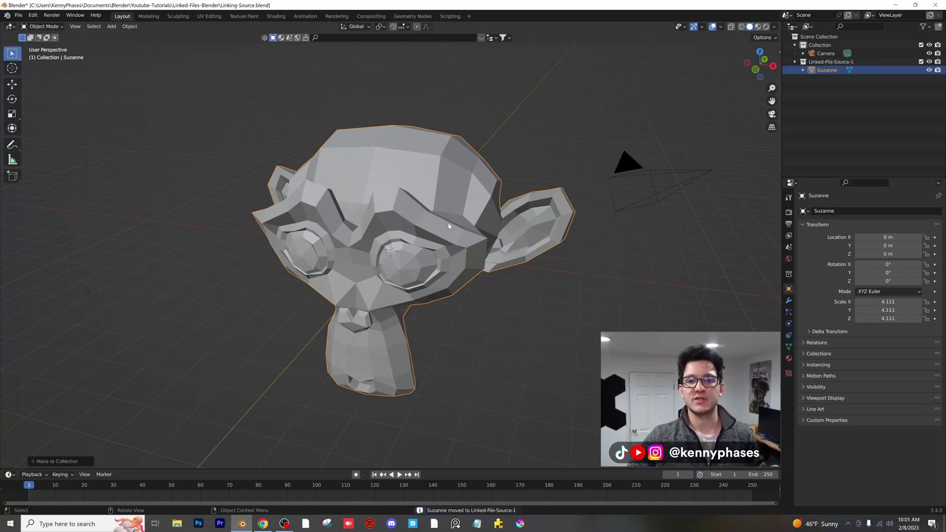
Save the source file with nothing selected and reopen the recent file Main-Project-File.blend.
middle_click_drag(515, 213, 394, 224)
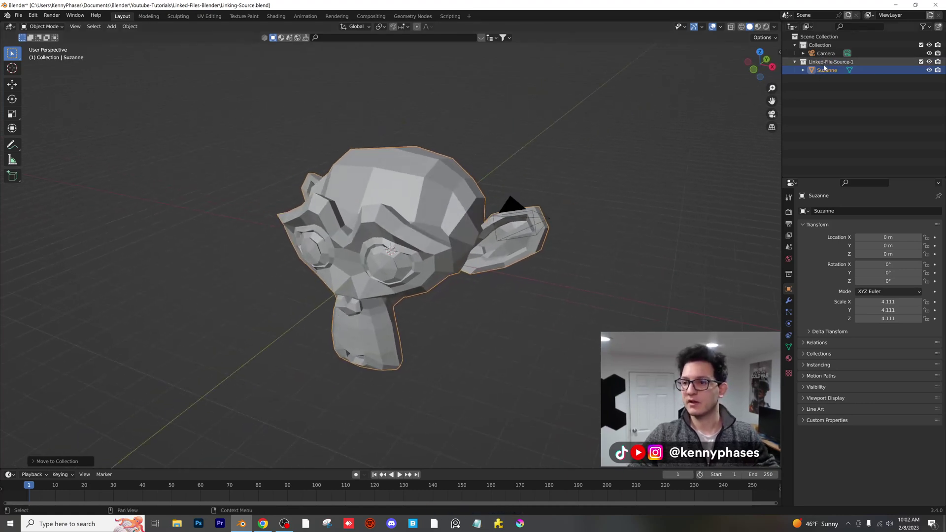
left_click(212, 158)
key("ctrl+s")
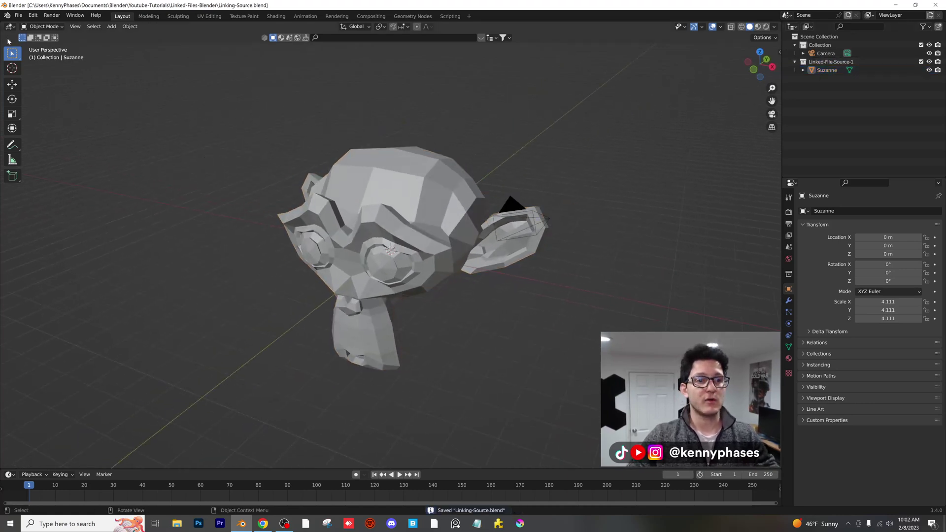
left_click(18, 15)
mouse_move(29, 41)
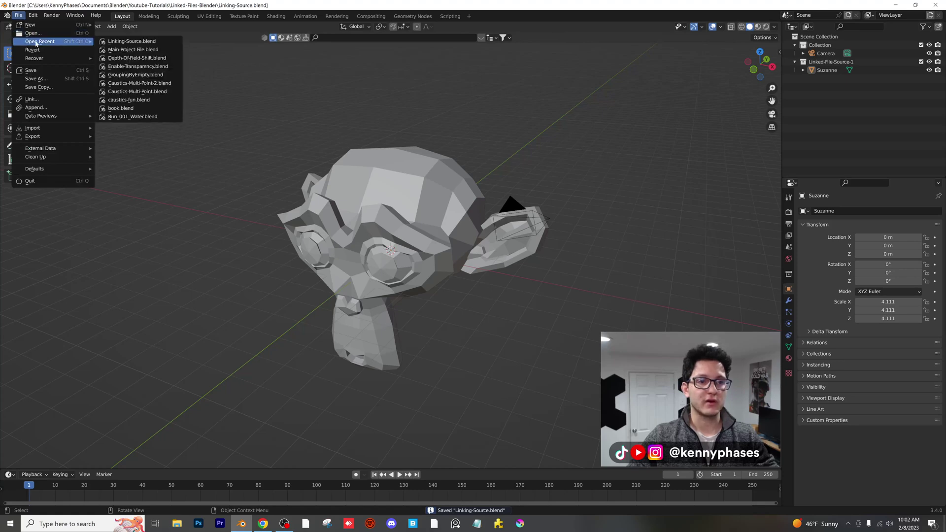
left_click(128, 48)
Link the Linked-File-Source-1 collection from Linking-Source.blend into the main project.
middle_click_drag(362, 168, 327, 169)
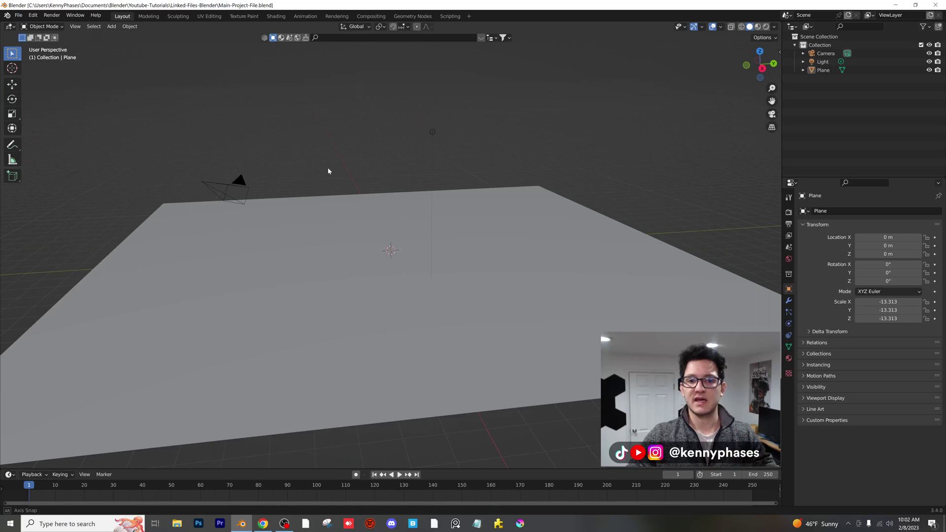
left_click(18, 15)
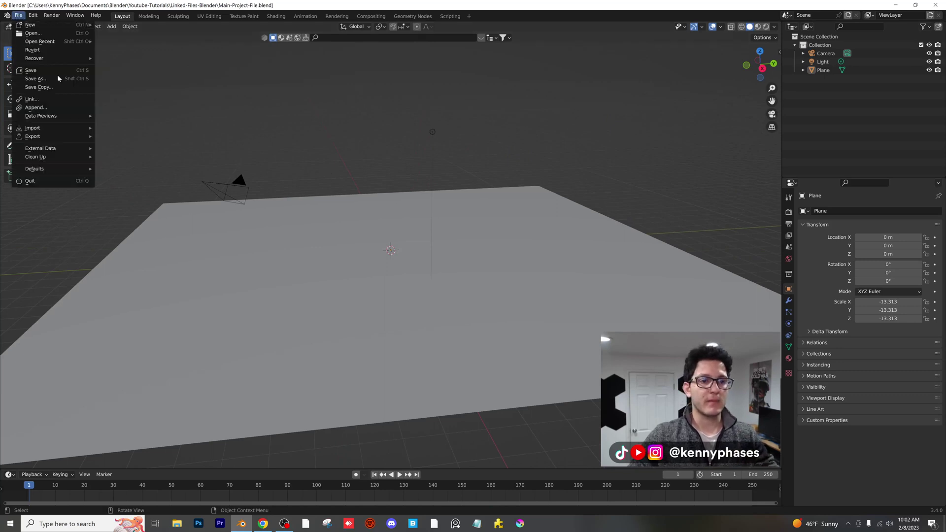
left_click(61, 102)
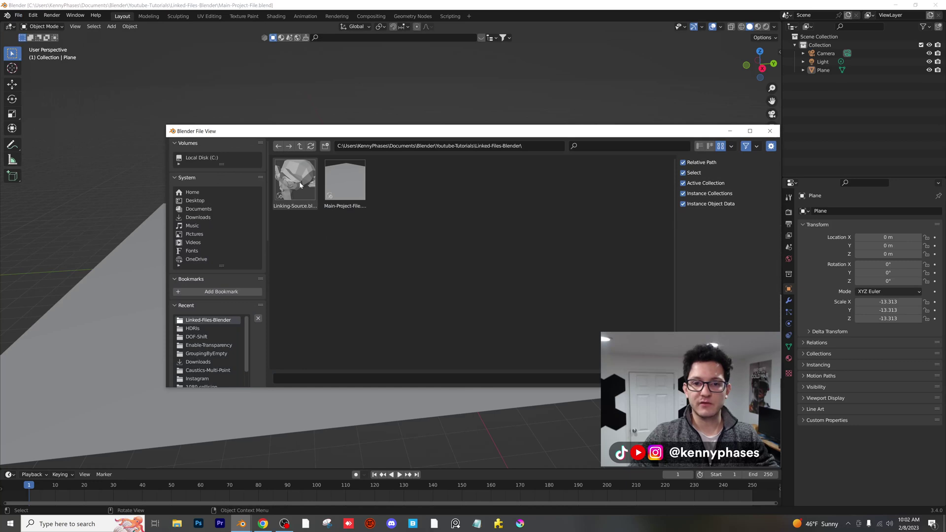
double_click(301, 186)
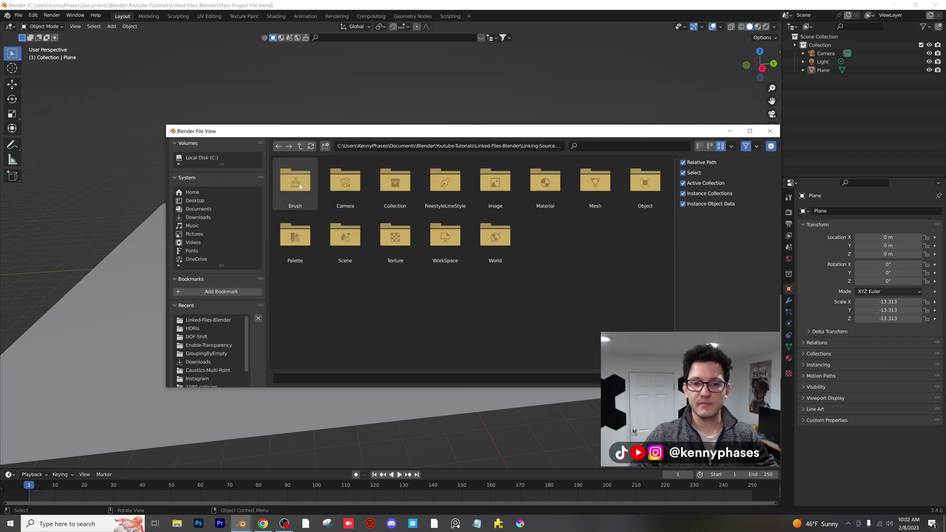
double_click(395, 183)
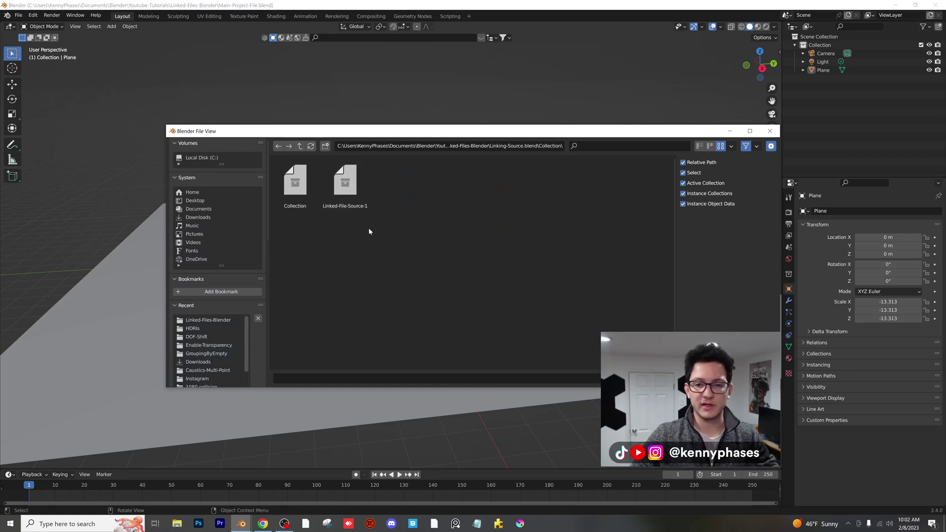
left_click(347, 192)
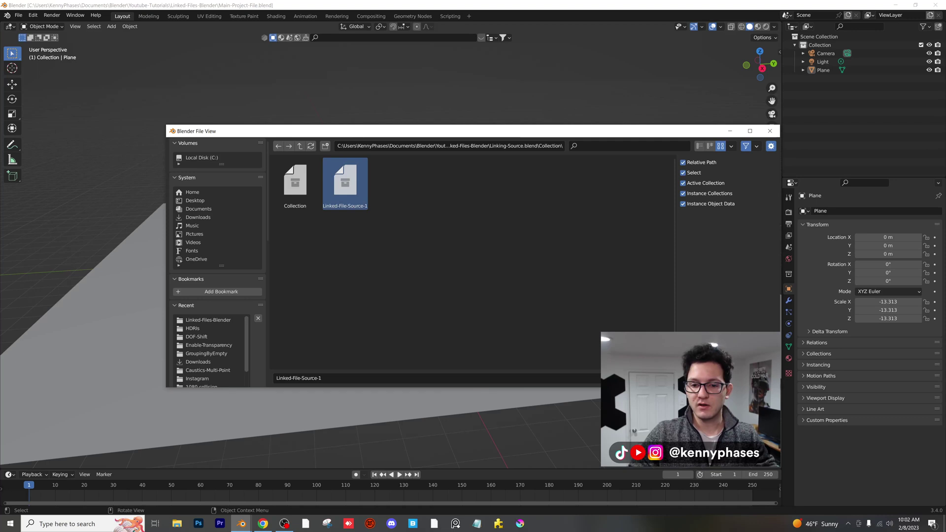
key("Return")
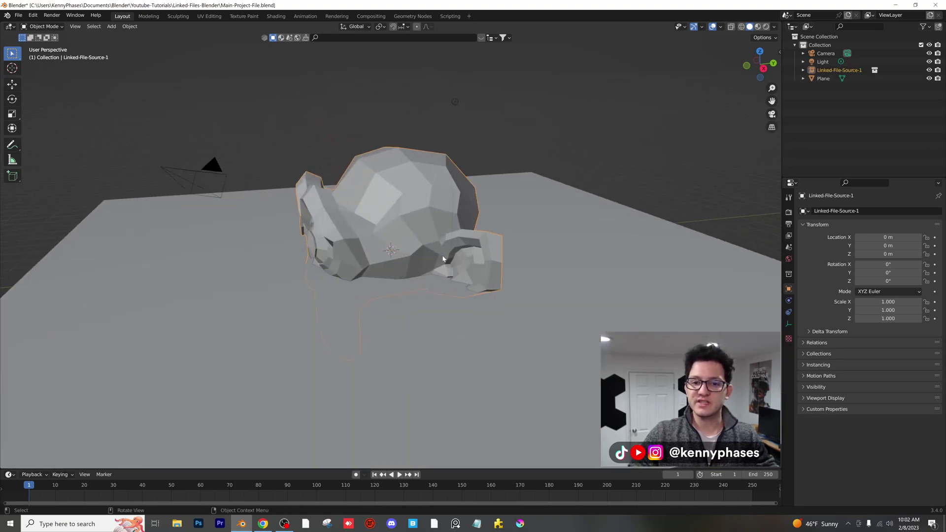
Raise the linked monkey along Z to about 3.11 m and scale it down to about 0.415.
scroll(400, 232, "up", 2)
middle_click_drag(393, 241, 415, 197)
scroll(415, 197, "up", 1)
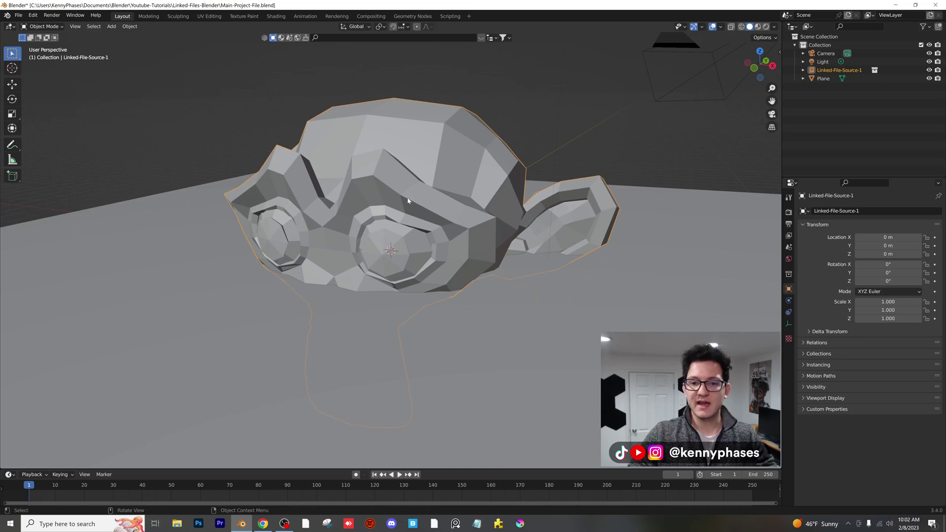
scroll(407, 201, "down", 3)
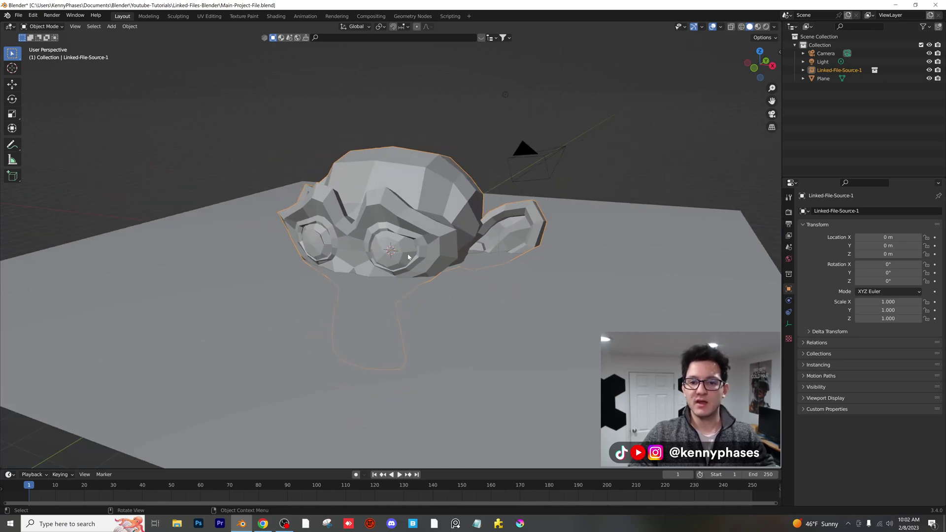
key("g")
key("z")
left_click(443, 149)
key("s")
left_click(429, 152)
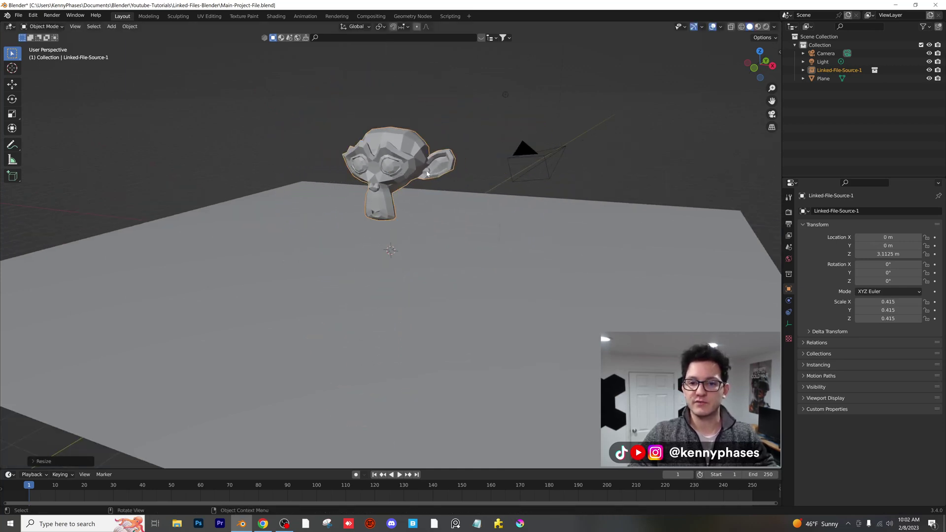
Lower the linked monkey along Z to about 1.84 m and save the main project file.
key("g")
key("z")
left_click(432, 197)
scroll(431, 197, "up", 2)
key("ctrl+s")
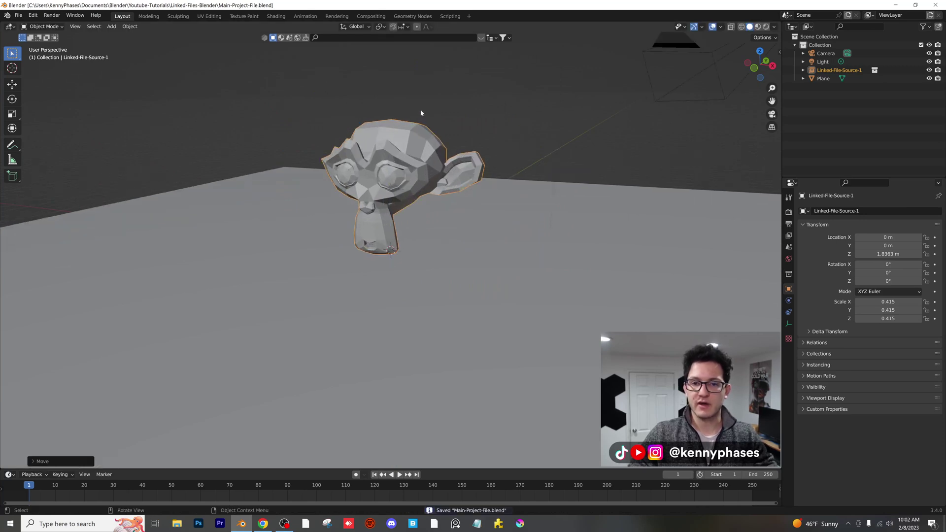
Reopen the recent file Linking-Source.blend.
left_click(19, 16)
mouse_move(45, 46)
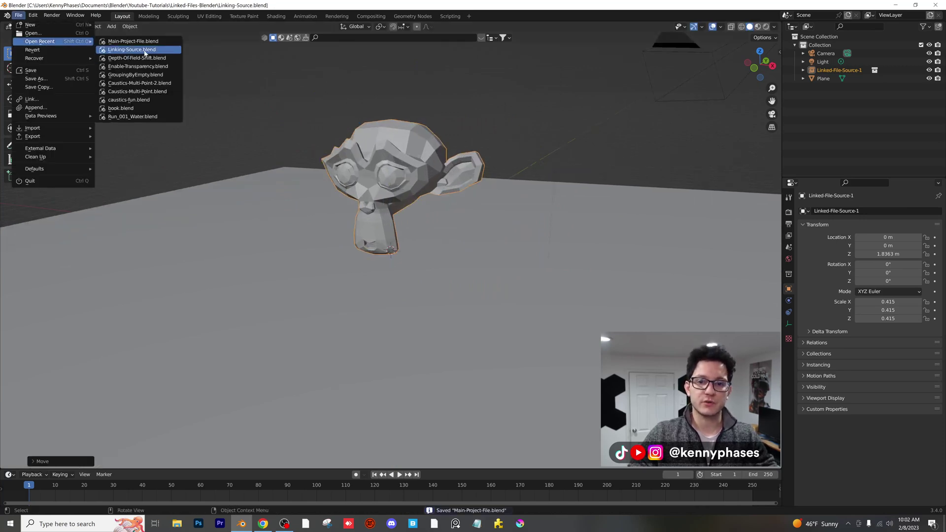
left_click(133, 50)
In Edit Mode, select the vertices on top of the monkey's head and scale them up.
scroll(424, 177, "up", 1)
left_click(406, 185)
key("Tab")
middle_click_drag(366, 192, 399, 193)
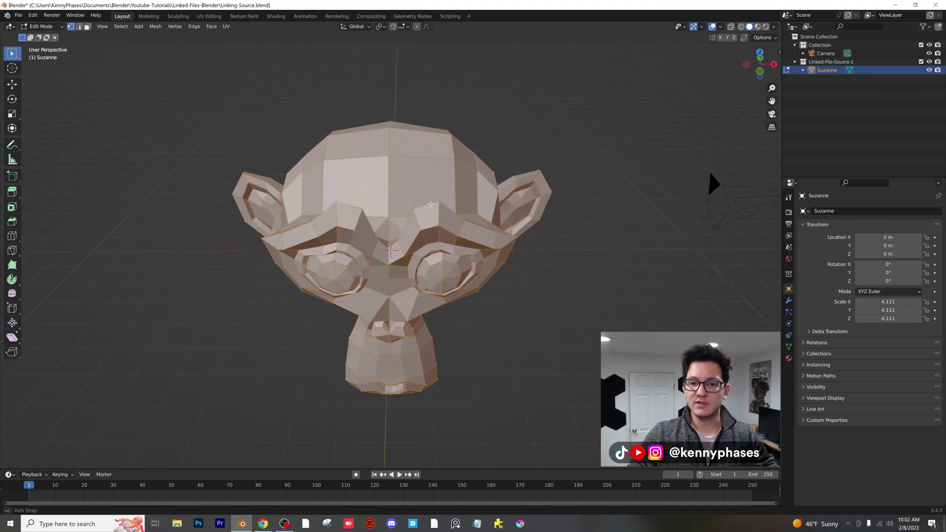
scroll(400, 193, "up", 1)
key("alt+a")
left_click_drag(302, 74, 453, 206)
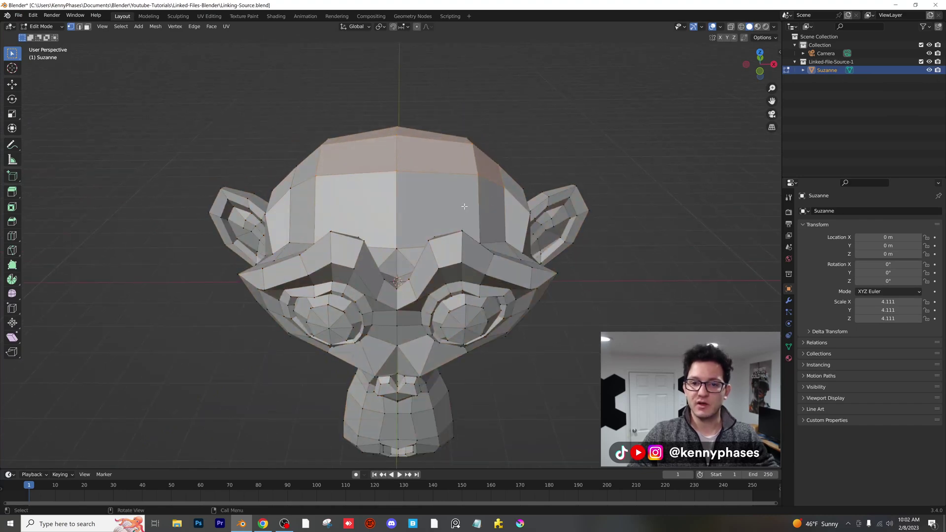
scroll(453, 205, "down", 2)
key("s")
left_click(477, 216)
Move the selected head-top vertices upward along the Z axis.
key("g")
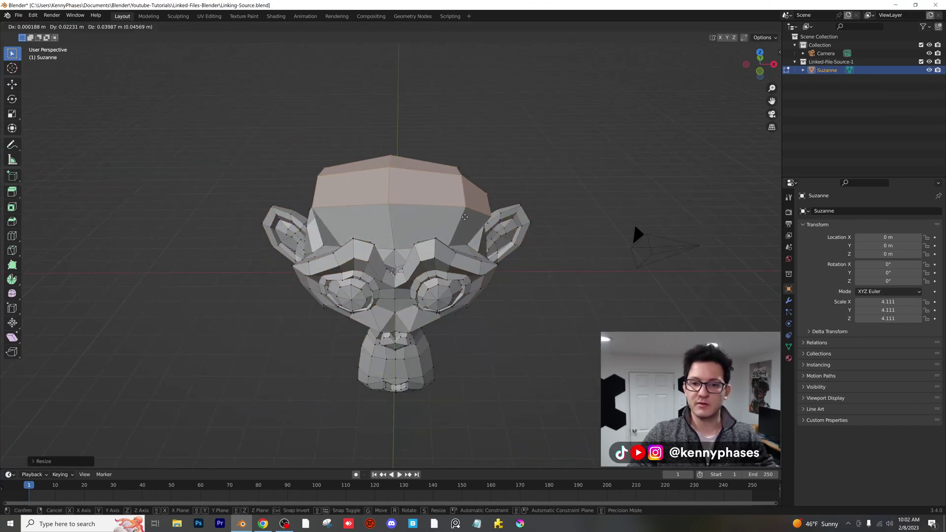
key("z")
left_click(466, 174)
Box-select the vertices around the upper head, scale them up into a distorted shape and save the source file.
scroll(449, 188, "down", 2)
middle_click_drag(448, 190, 485, 216)
left_click_drag(282, 182, 490, 247)
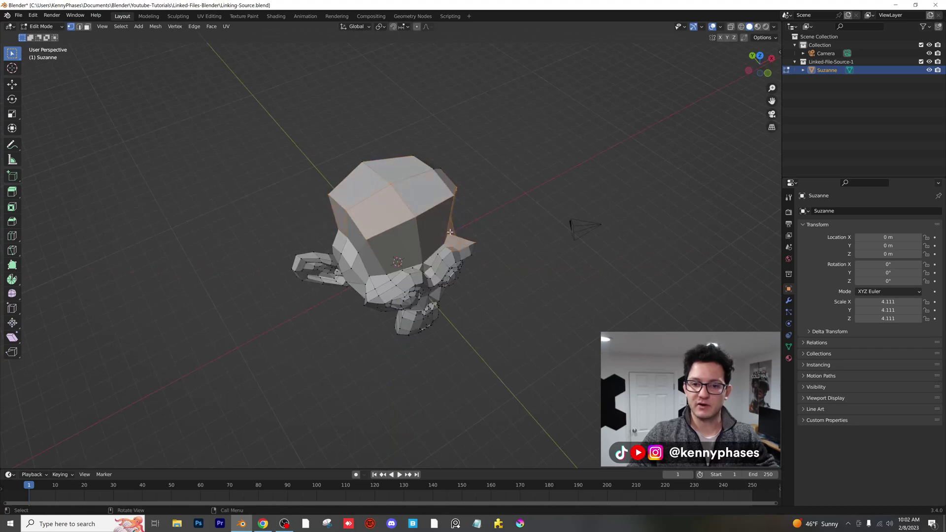
key("s")
left_click(466, 227)
middle_click_drag(428, 229, 407, 198)
key("ctrl+s")
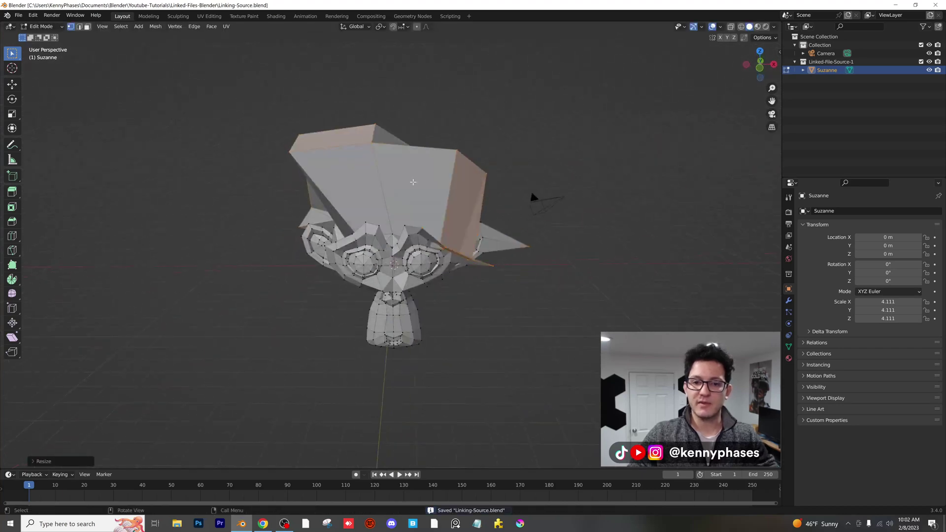
Leave Edit Mode, reopen the recent file Main-Project-File.blend and examine the linked monkey head from several angles.
key("Tab")
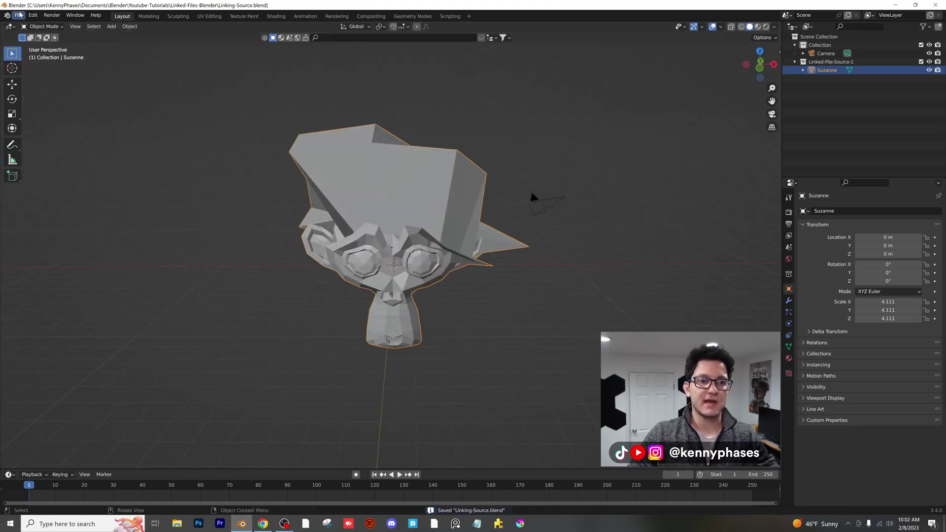
left_click(18, 15)
mouse_move(38, 41)
left_click(133, 50)
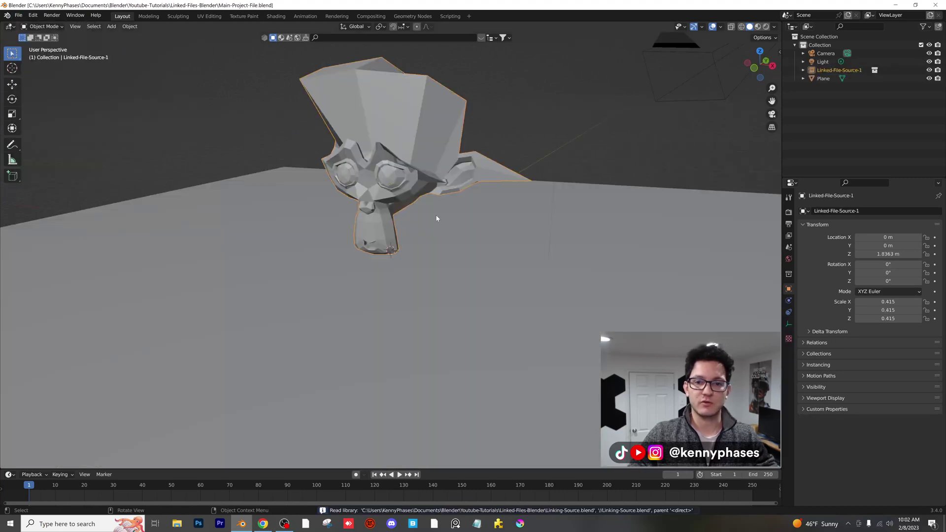
middle_click_drag(386, 205, 383, 210)
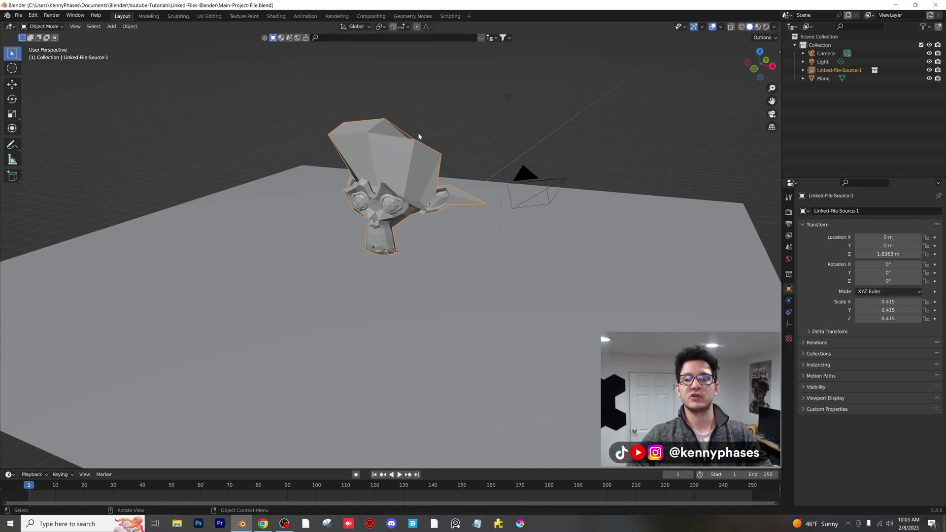
scroll(420, 139, "up", 2)
mouse_move(428, 140)
middle_mouse_down()
mouse_move(452, 134)
mouse_move(428, 188)
mouse_move(428, 139)
mouse_move(437, 138)
middle_mouse_up()
scroll(428, 188, "up", 2)
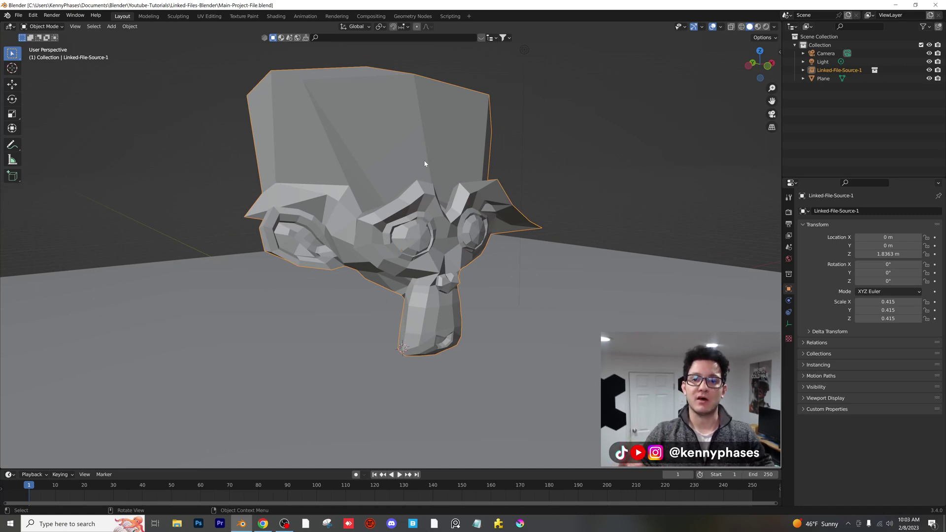
scroll(394, 97, "down", 5)
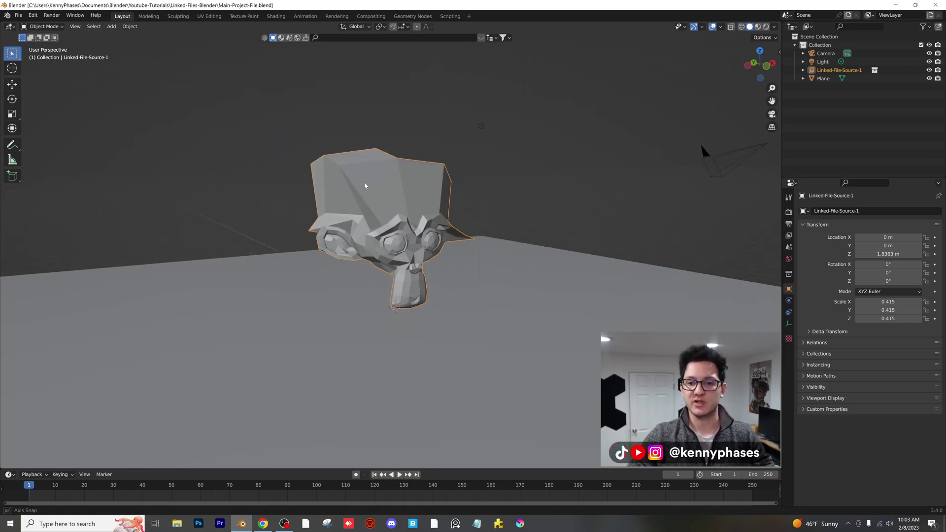
middle_click_drag(364, 182, 338, 122)
Reopen the recent file Linking-Source.blend, saving the changes to the main project file.
left_click(18, 15)
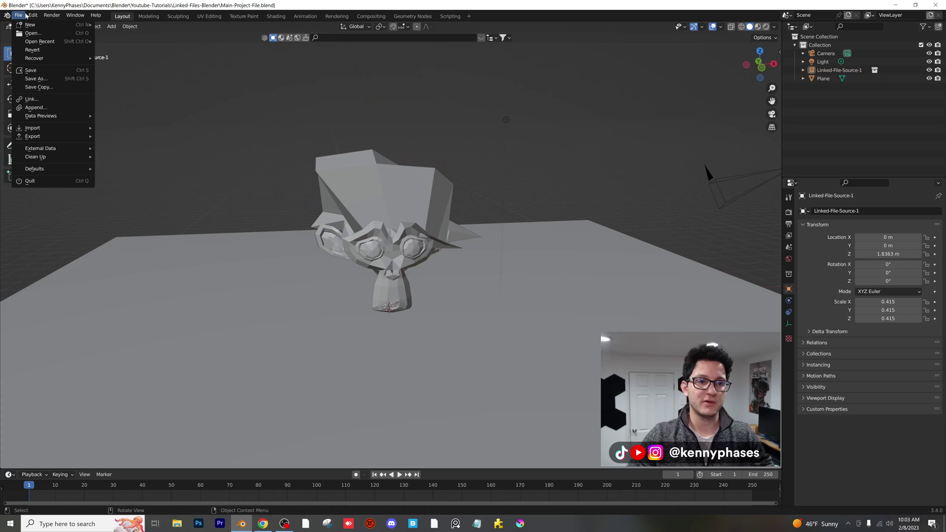
left_click(18, 15)
mouse_move(44, 42)
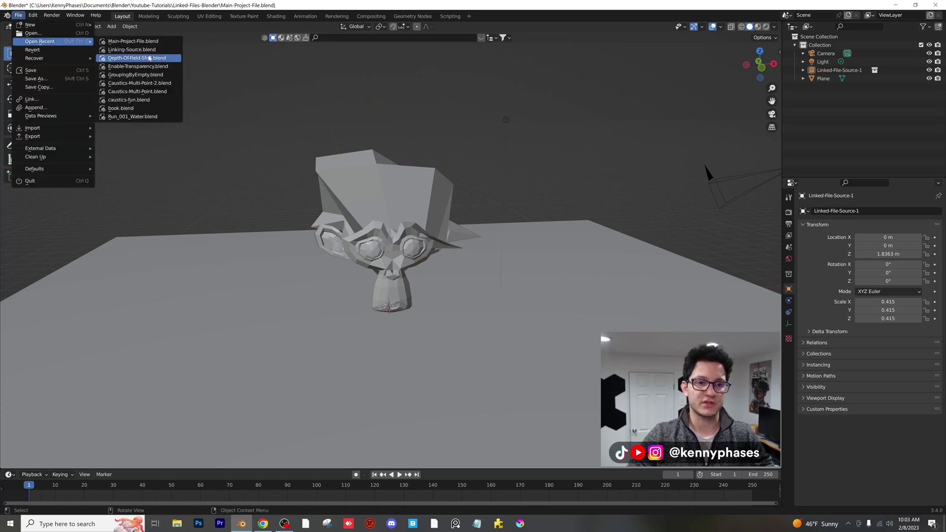
left_click(168, 59)
left_click(436, 276)
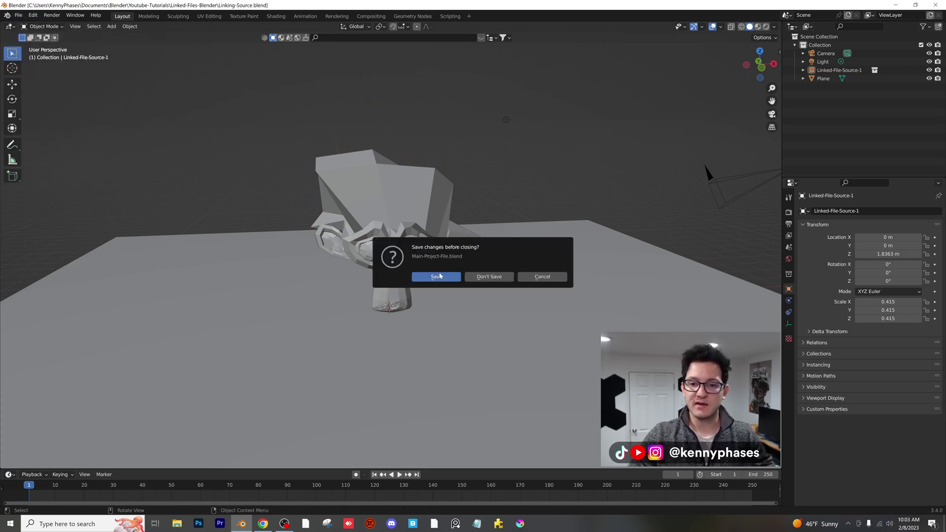
Add a cylinder mesh, place it beside the monkey head's ear at about X -7.2 m and stretch it along Z to a scale of about 4.61.
left_click(111, 26)
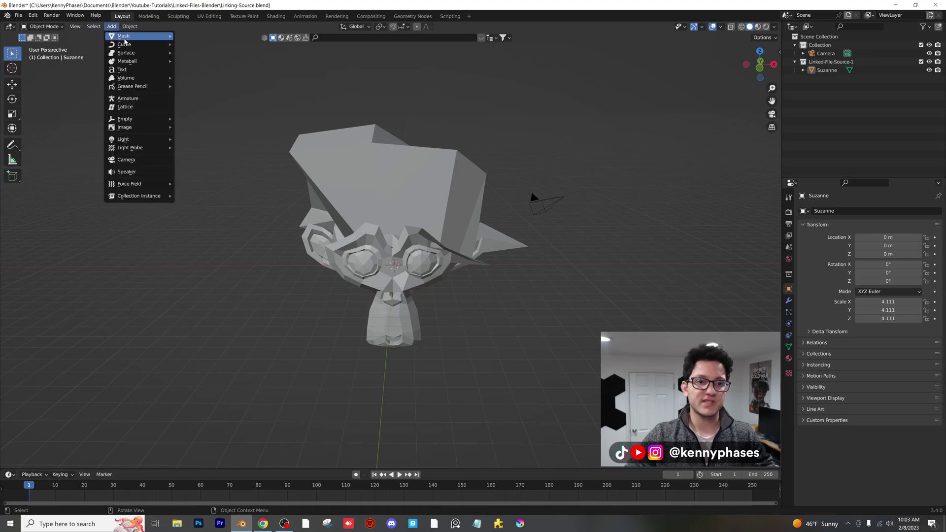
mouse_move(127, 36)
left_click(261, 87)
scroll(424, 213, "down", 2)
key("g")
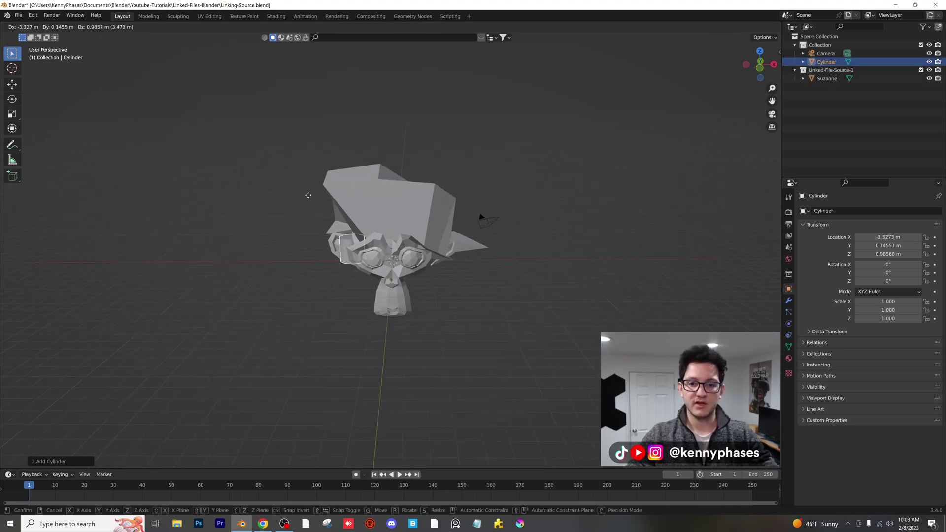
key("Return")
key("s")
key("z")
left_click(321, 40)
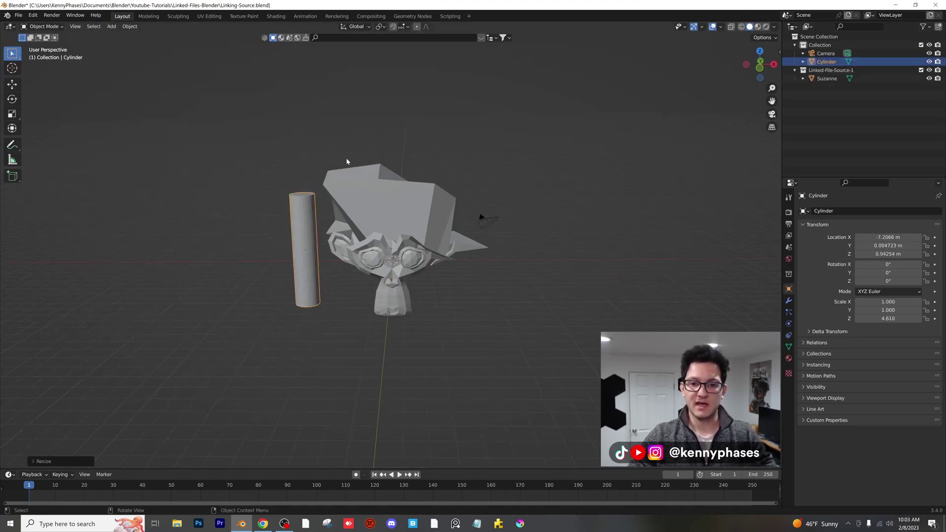
Move the cylinder into the Linked-File-Source-1 collection and deselect it.
scroll(329, 181, "up", 1)
middle_click_drag(329, 181, 344, 188)
left_click_drag(826, 61, 829, 70)
left_click(234, 172)
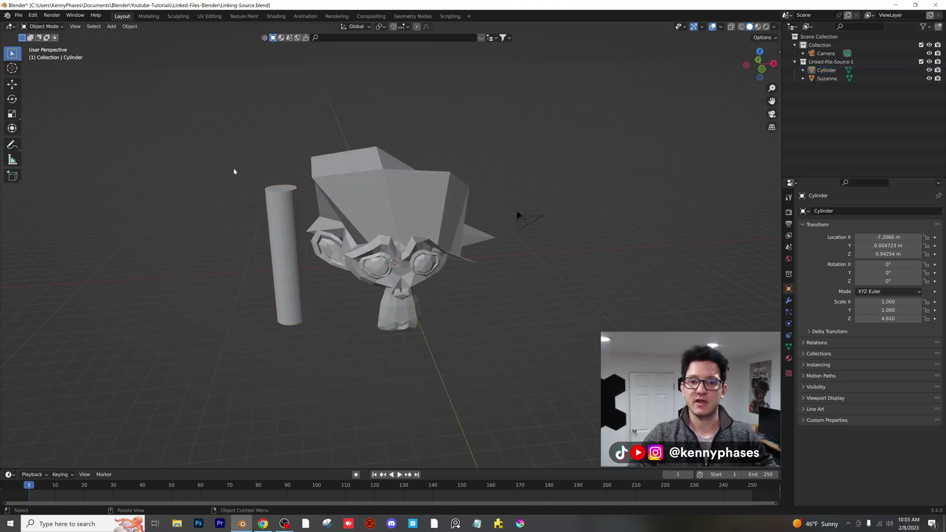
Duplicate the tall cylinder to the opposite side of the monkey head, at about X 9.35 m and Y -4.68 m, and save the source file.
scroll(275, 187, "up", 1)
middle_click_drag(281, 190, 292, 197)
scroll(292, 197, "up", 1)
left_click(292, 198)
scroll(297, 222, "down", 3)
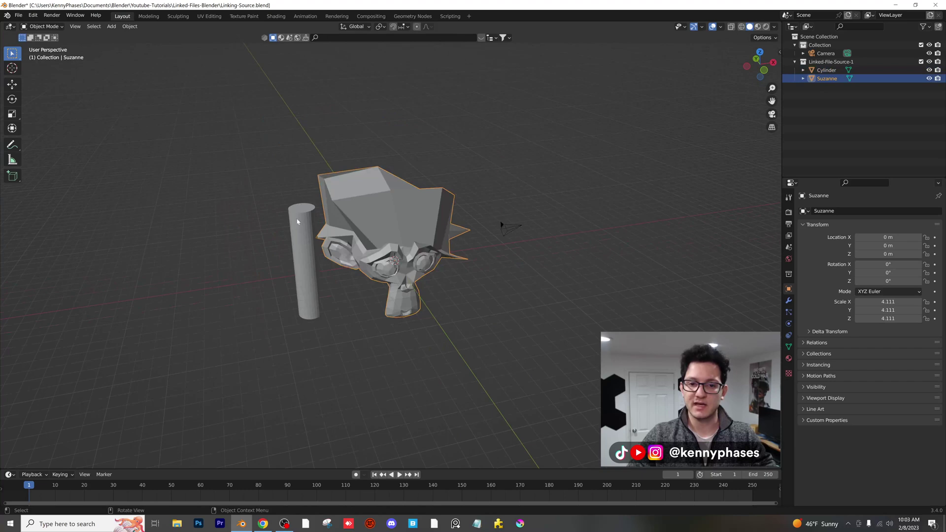
left_click(297, 225)
key("shift+d")
left_click(507, 217)
key("ctrl+s")
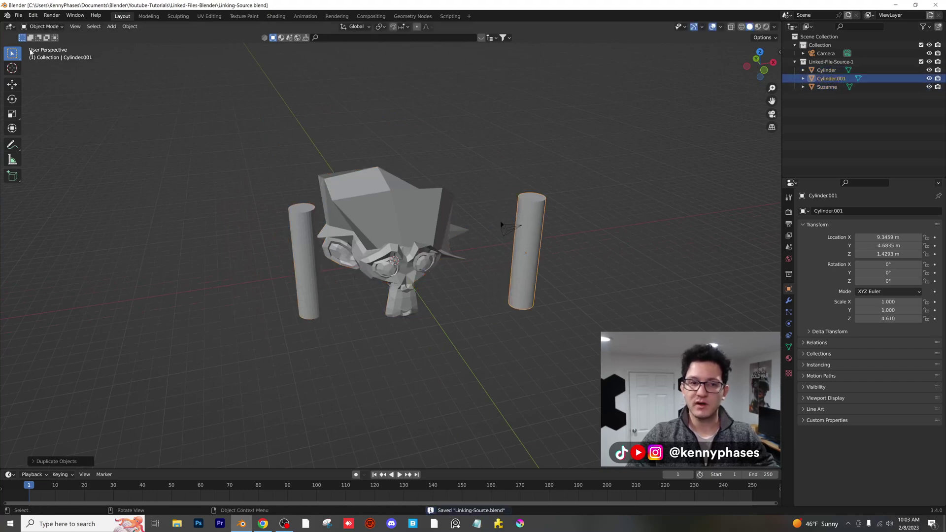
Reopen the recent file Main-Project-File.blend and inspect the linked monkey with its two cylinders.
left_click(19, 16)
mouse_move(51, 49)
left_click(143, 51)
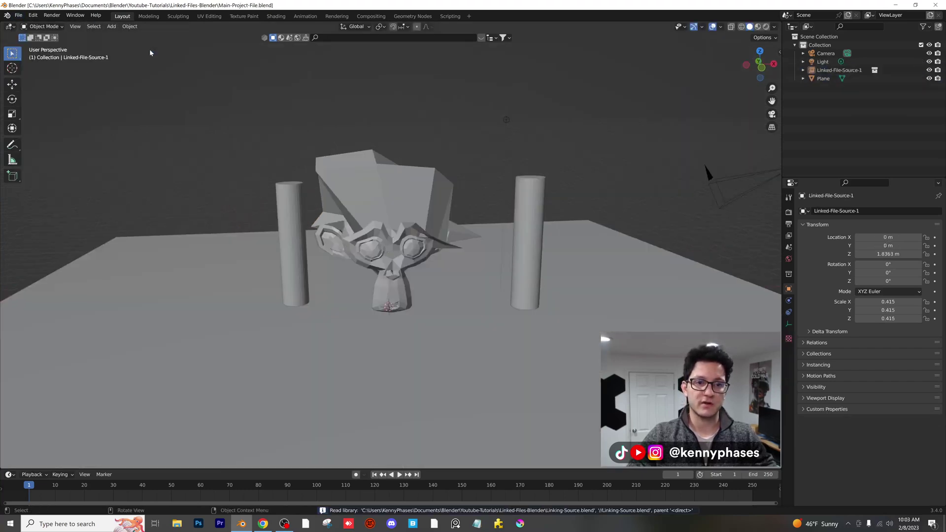
middle_click_drag(384, 127, 323, 145)
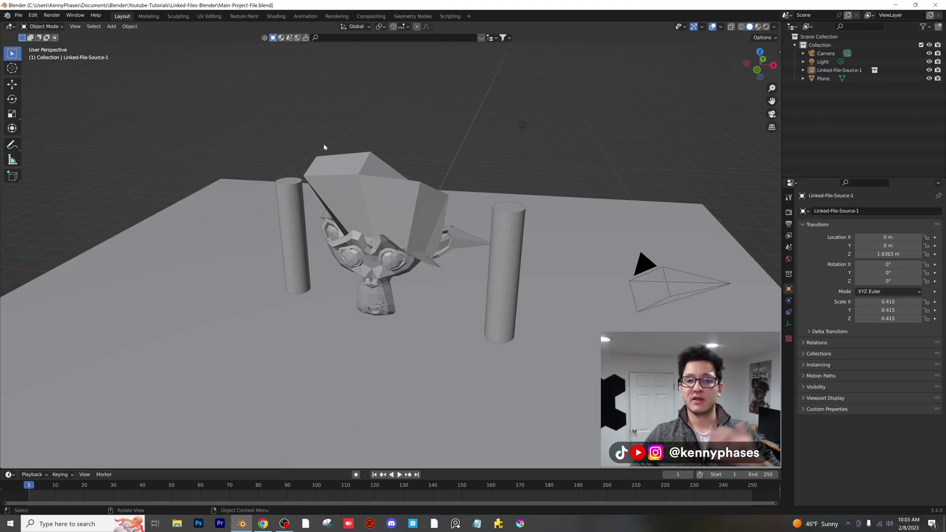
middle_click_drag(370, 148, 272, 163)
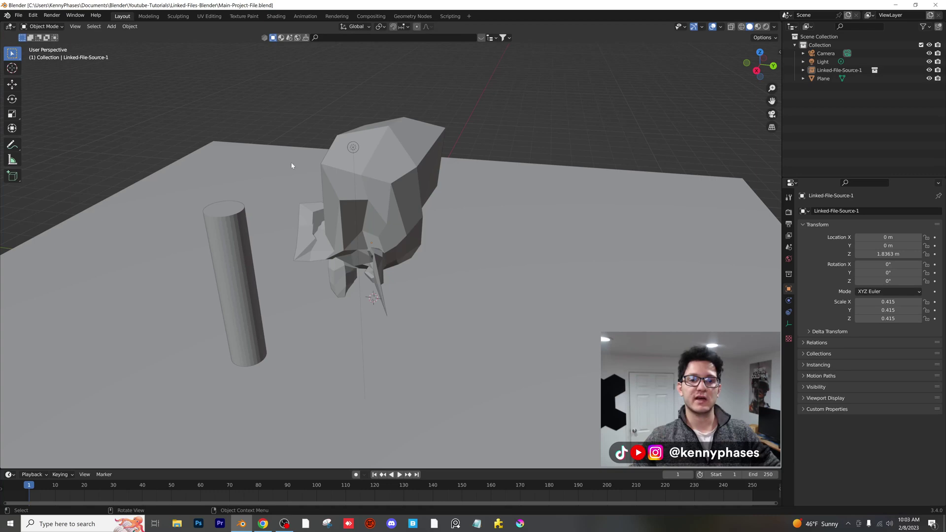
middle_click_drag(292, 165, 397, 227)
Scale the linked collection instance up to about 0.626 and move it to about X -2.95 m, Y -0.33 m, Z 3.62 m.
left_click(386, 218)
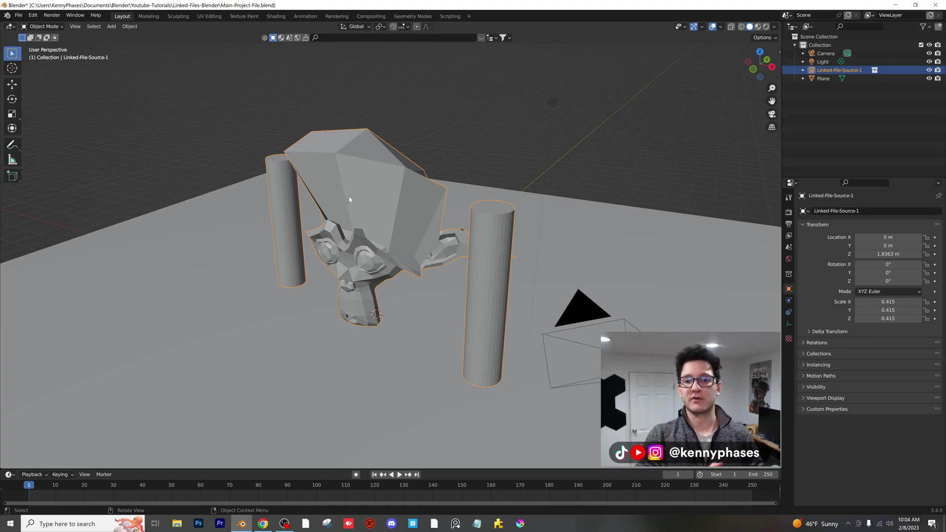
middle_click_drag(364, 289, 370, 297)
key("s")
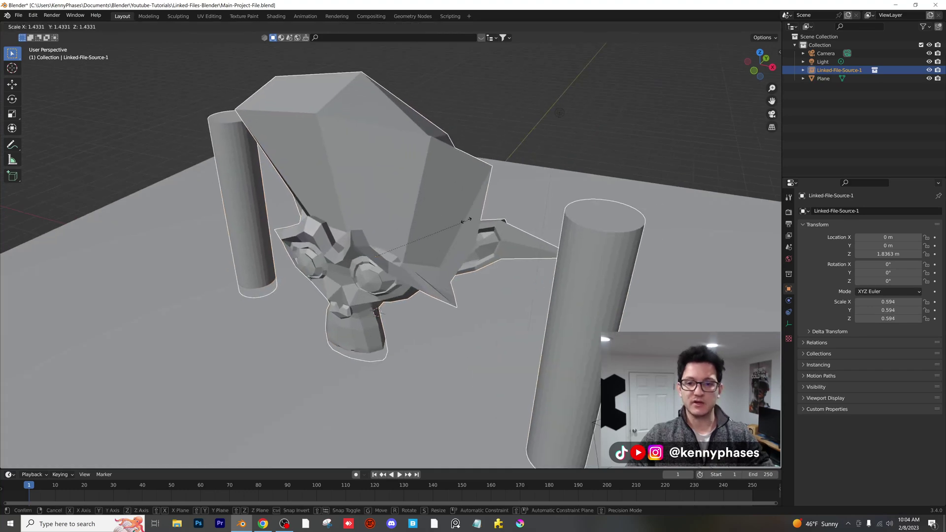
left_click(471, 220)
key("g")
left_click(306, 154)
scroll(386, 227, "down", 5)
middle_click_drag(368, 237, 387, 230)
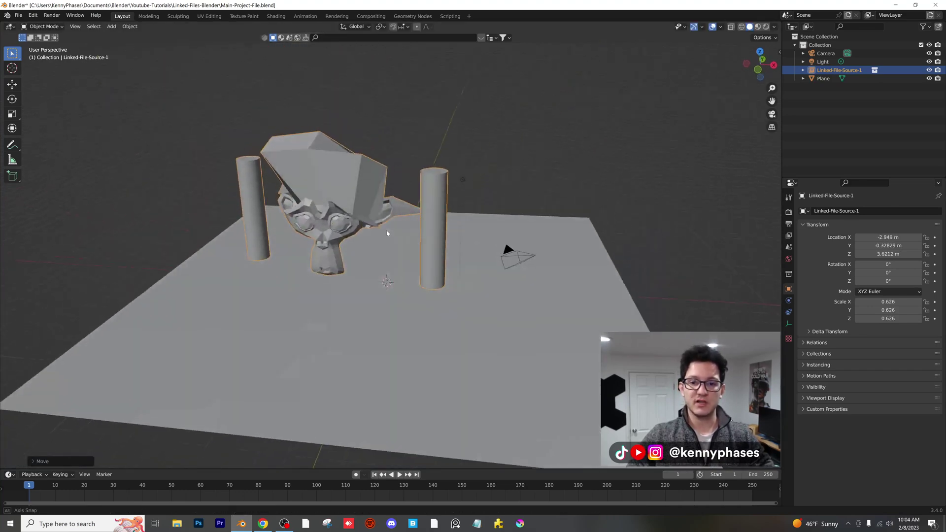
Resize the linked collection instance to a scale of about 0.389 and place it at about X -0.67 m, Y -0.46 m, Z 2.34 m.
key("s")
left_click(388, 210)
key("s")
scroll(440, 200, "up", 4)
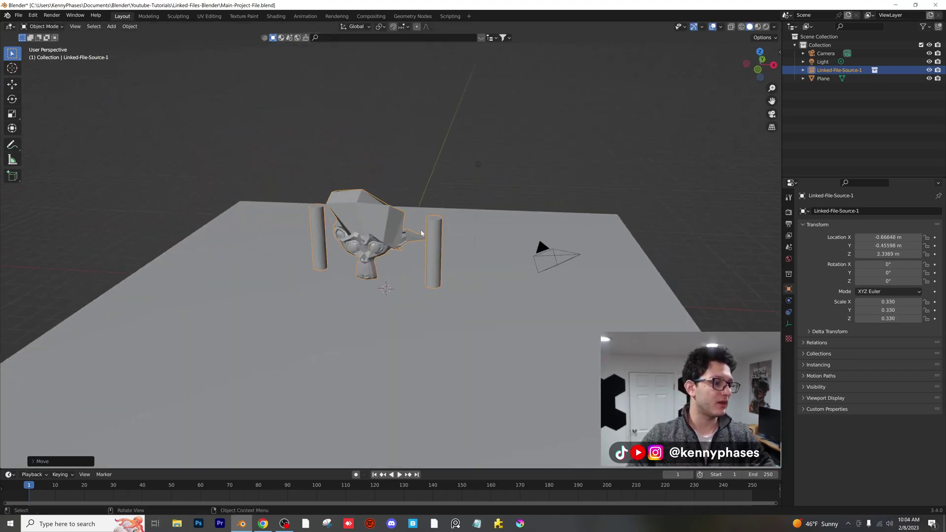
left_click(424, 207)
middle_click_drag(421, 216, 380, 225)
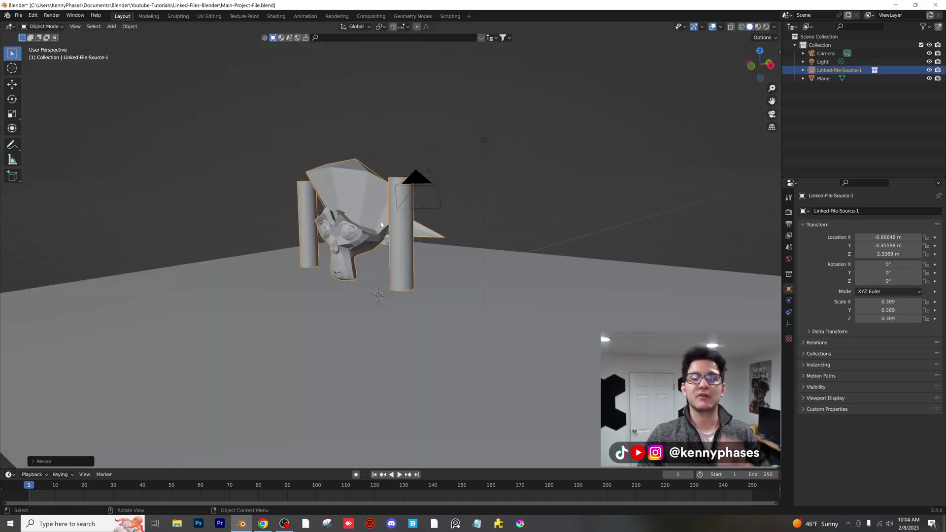
middle_click_drag(284, 190, 361, 184)
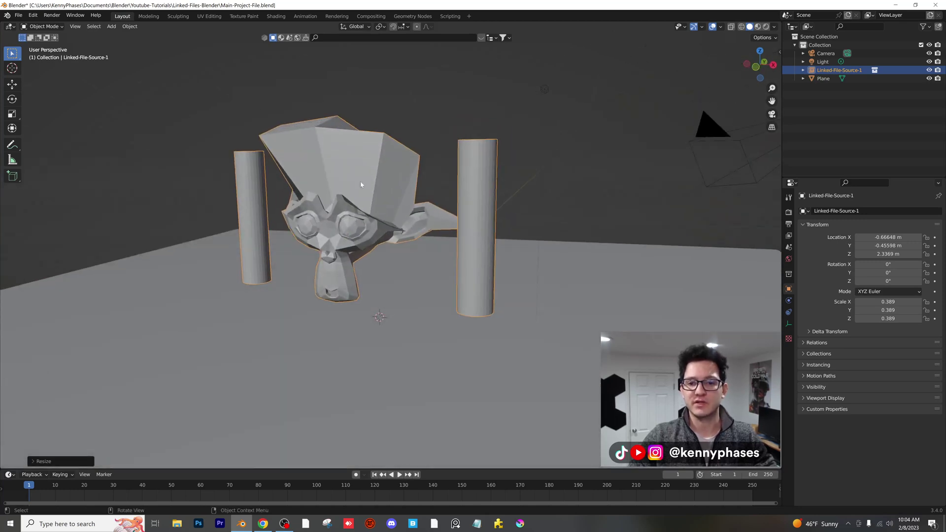
left_click(17, 15)
mouse_move(69, 44)
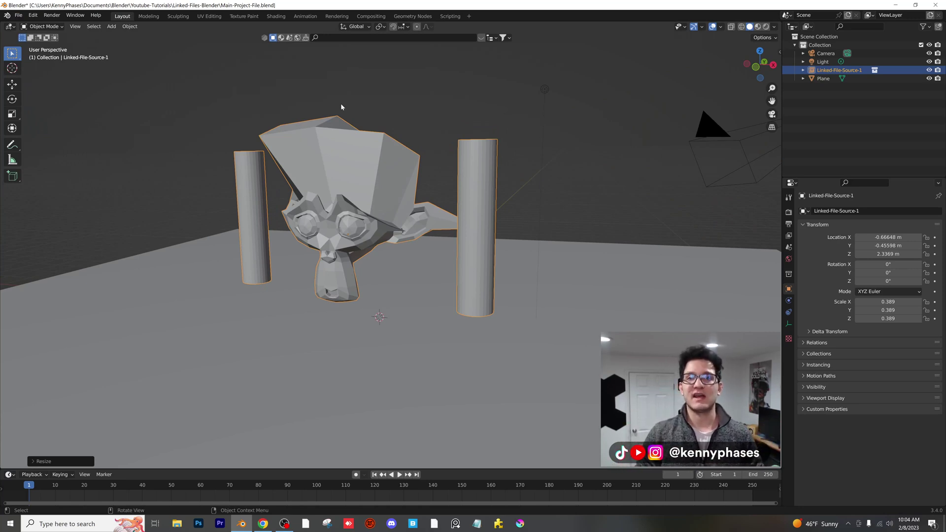
Duplicate the linked collection instance and place the copy at about X 1.12 m, Y 2.83 m, Z 2.49 m.
middle_click_drag(341, 107, 382, 181)
left_click(384, 179)
left_click(384, 180)
key("shift+d")
left_click(466, 186)
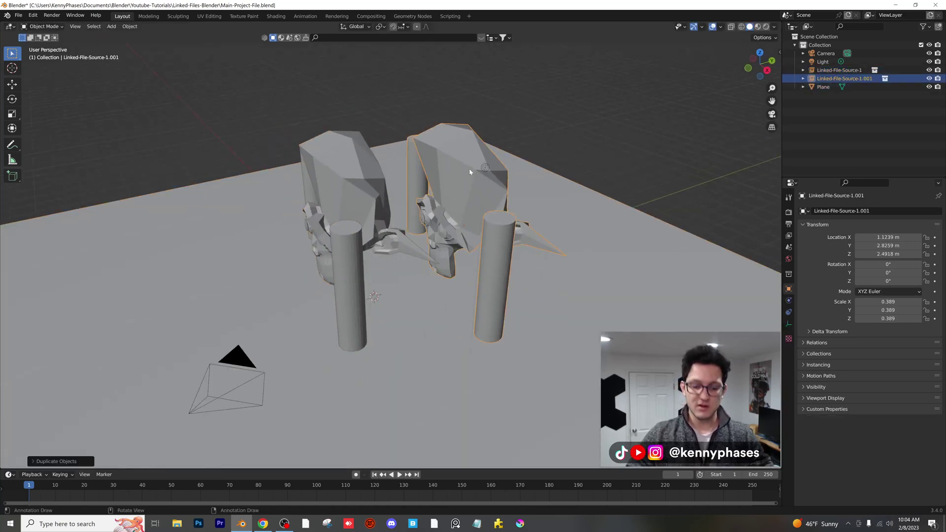
Make a linked duplicate of the original instance at about X -2.78 m, Y -4.55 m, Z 1.97 m and save the main project file.
left_click(348, 189)
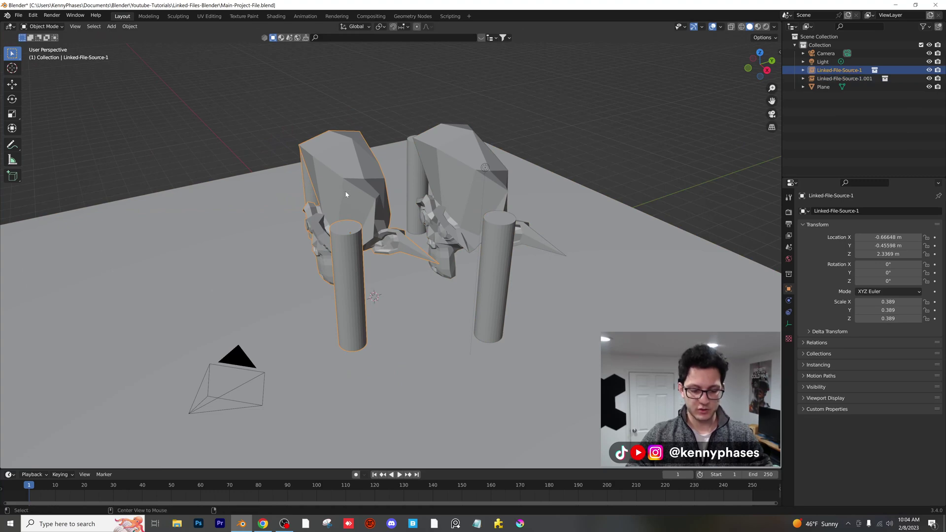
key("alt+d")
left_click(205, 207)
middle_click_drag(205, 207, 284, 168)
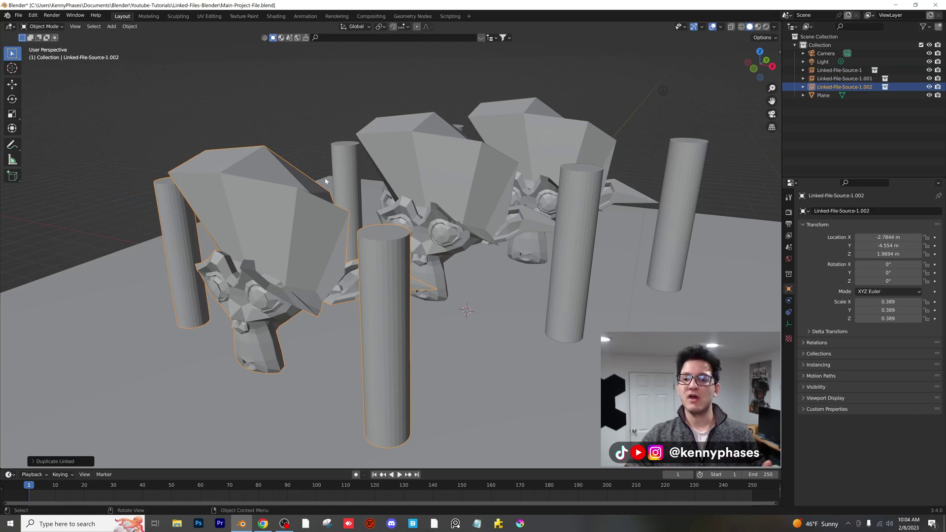
scroll(259, 228, "down", 3)
left_click(273, 150)
key("ctrl+s")
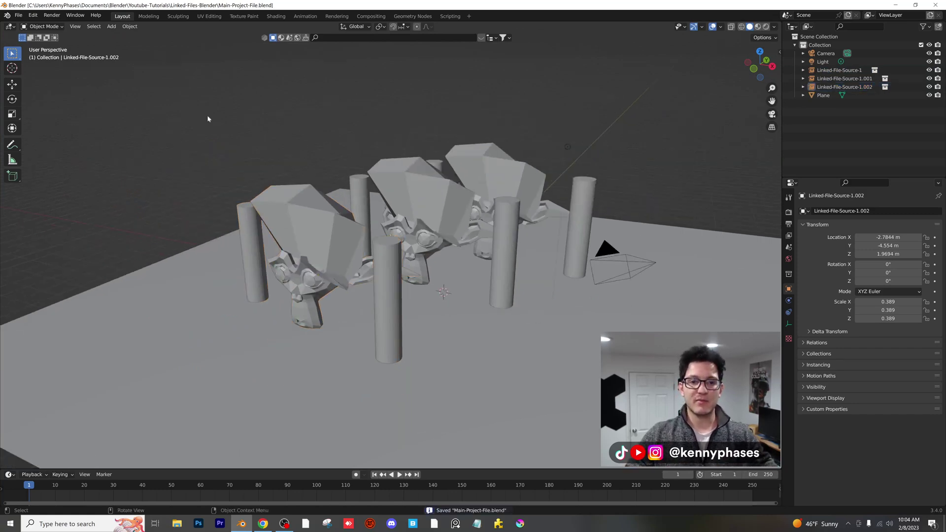
Switch back to the recent file Linking-Source.blend.
left_click(18, 16)
mouse_move(60, 45)
left_click(155, 50)
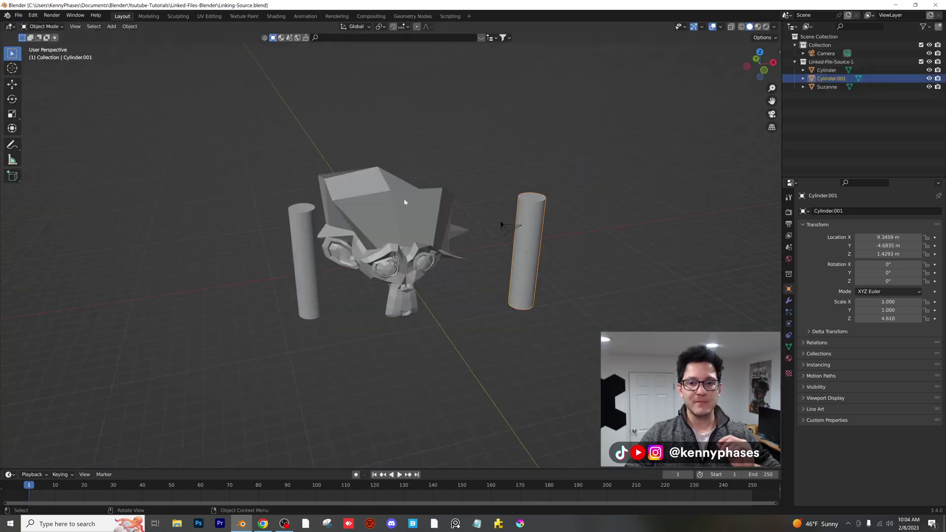
Duplicate the selected tall cylinder toward the monkey head and shrink the copy to about 0.418 in X and Y and 1.926 in Z.
key("shift+d")
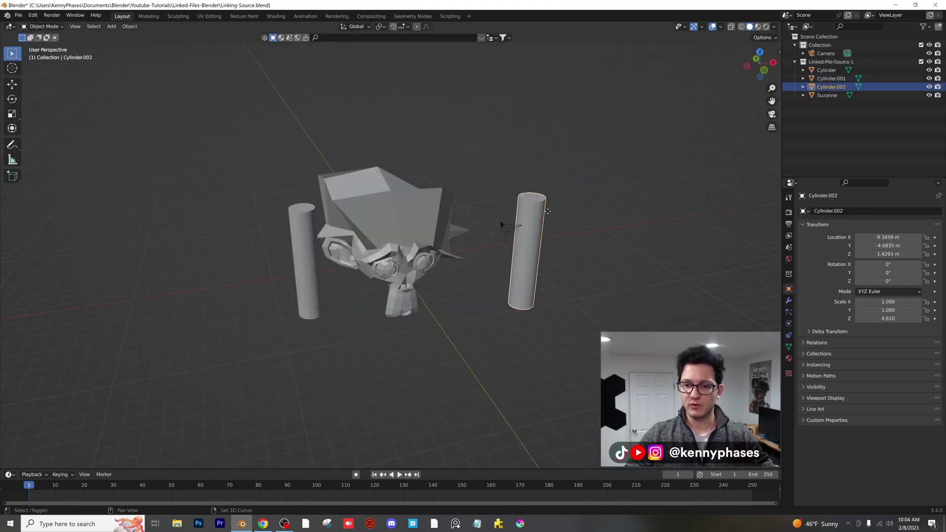
left_click(502, 175)
key("s")
left_click(497, 202)
Duplicate the small cylinder six times in an arc over the monkey head and save the source file.
key("shift+d")
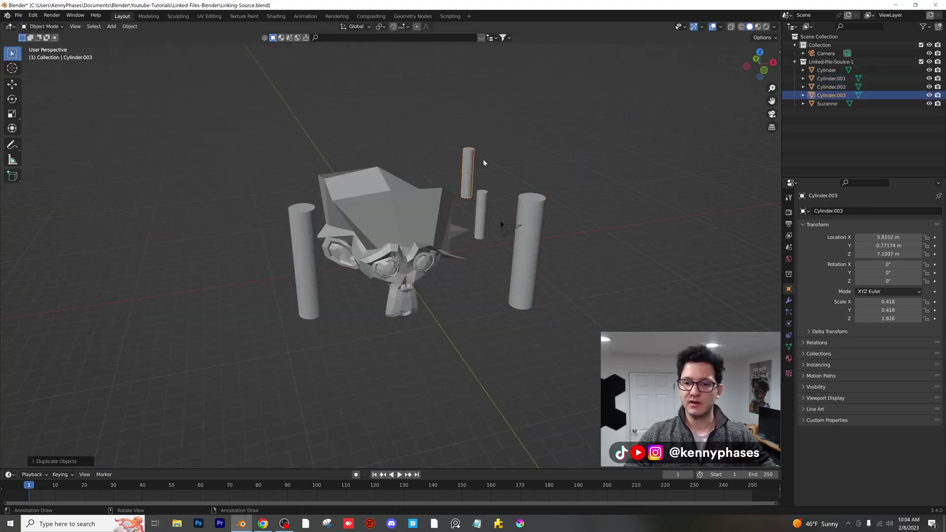
left_click(483, 158)
key("shift+d")
left_click(454, 133)
key("shift+d")
left_click(397, 120)
key("shift+d")
left_click(353, 117)
key("shift+d")
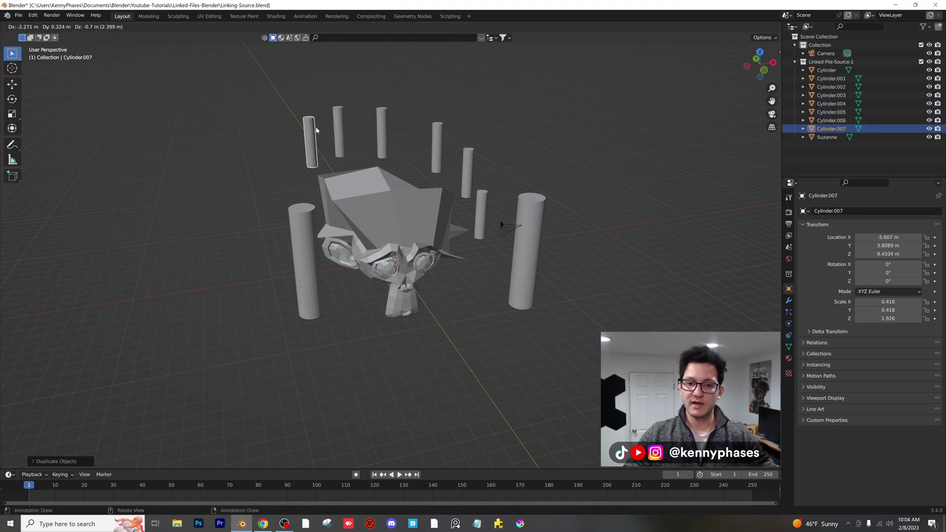
left_click(323, 129)
key("shift+d")
left_click(278, 148)
left_click(233, 175)
key("ctrl+s")
Reopen Main-Project-File.blend from the recent files and check the added cylinders on all three linked instances.
middle_click_drag(299, 209, 248, 199)
left_click(19, 15)
mouse_move(54, 40)
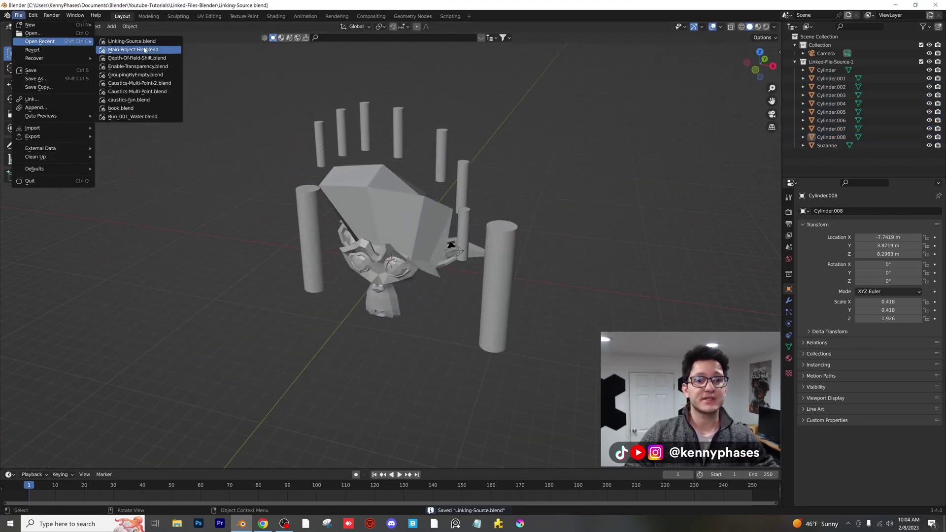
left_click(138, 50)
middle_click_drag(438, 142, 465, 155)
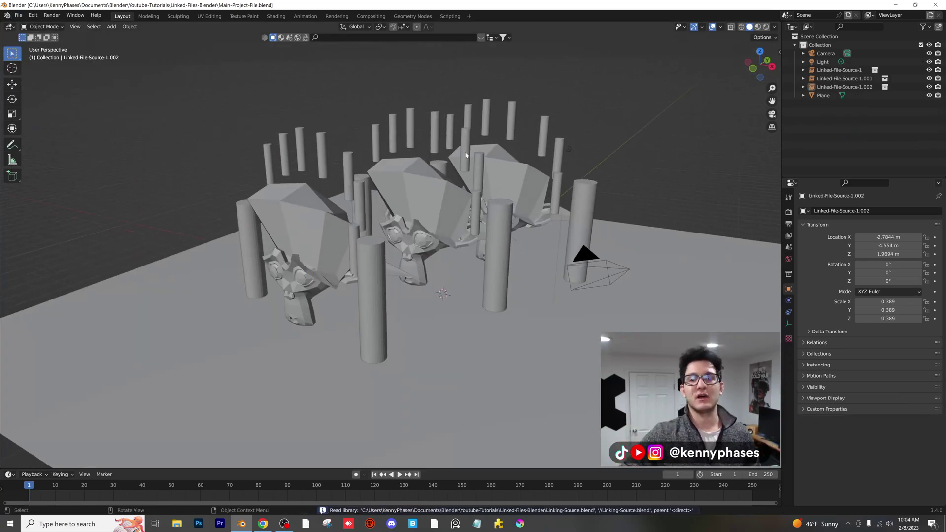
middle_click_drag(307, 177, 272, 188)
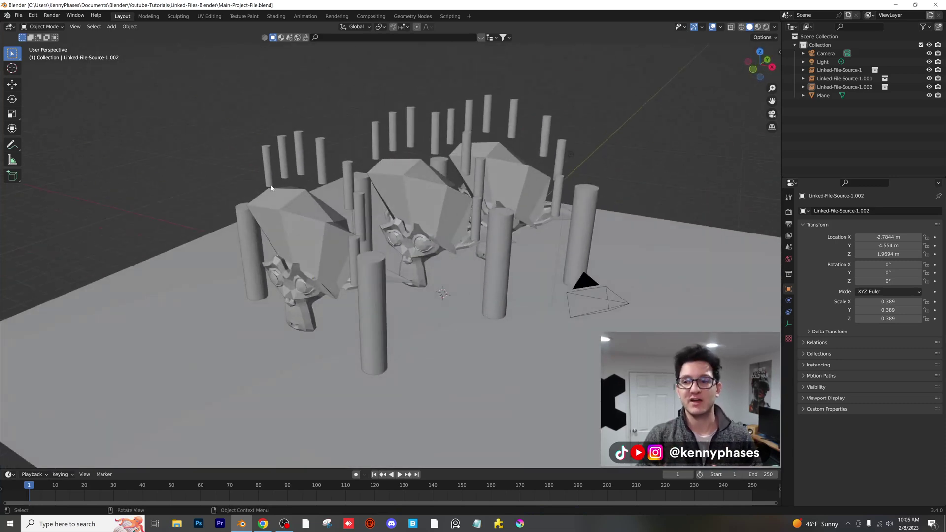
Inspect the linked collection nested under the Linked-File-Source-1.002 instance in the outliner.
left_click(802, 87)
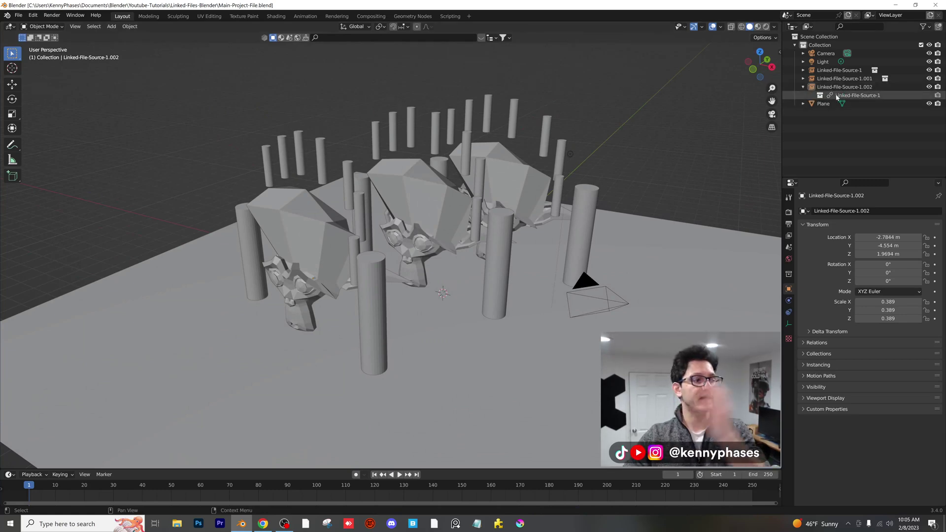
left_click(803, 86)
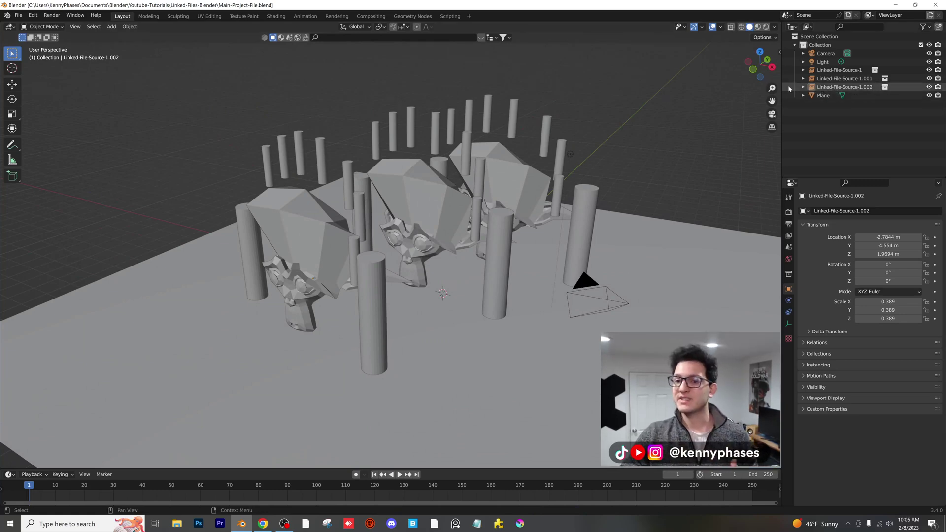
Move the middle linked instance, Linked-File-Source-1, up above the plane to about X -7.0 m, Y -1.5 m, Z 6.8 m.
scroll(458, 197, "up", 3)
left_click(458, 194)
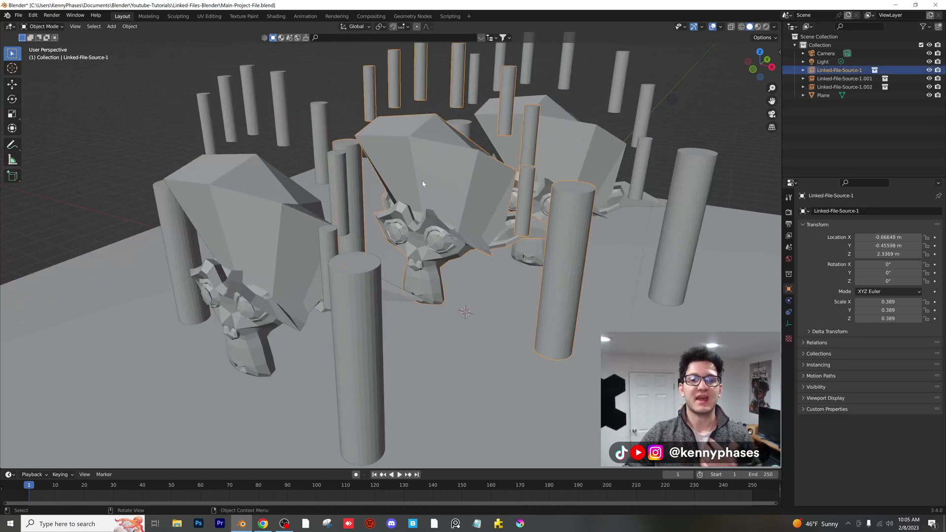
scroll(423, 183, "down", 5)
middle_click_drag(418, 207, 434, 189)
key("g")
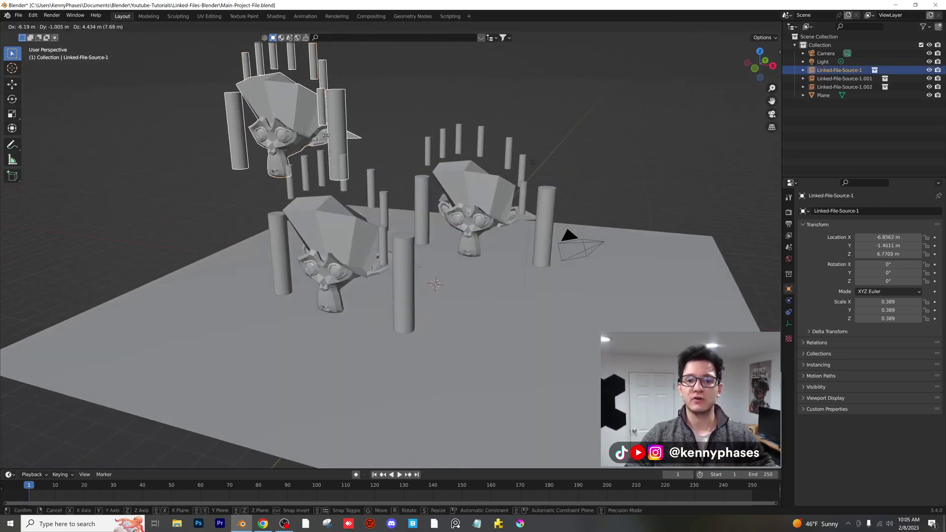
left_click(313, 103)
middle_click_drag(335, 128, 421, 205)
Make three linked duplicates of the raised instance and spread them above the plane, the last at about X 0.11 m, Y 6.45 m, Z 8.98 m.
scroll(333, 175, "down", 3)
key("alt+d")
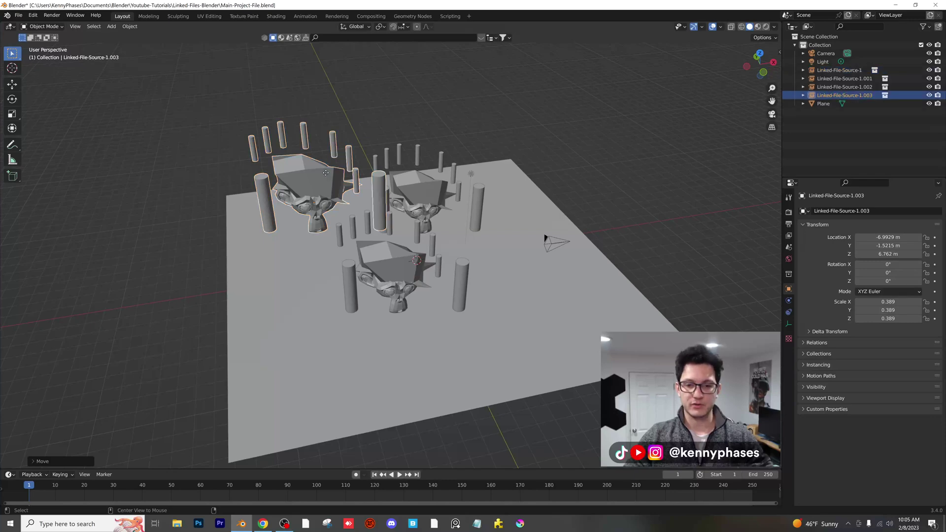
left_click(574, 143)
key("alt+d")
left_click(355, 108)
middle_click_drag(357, 109, 410, 146)
key("alt+d")
left_click(377, 128)
scroll(566, 167, "up", 3)
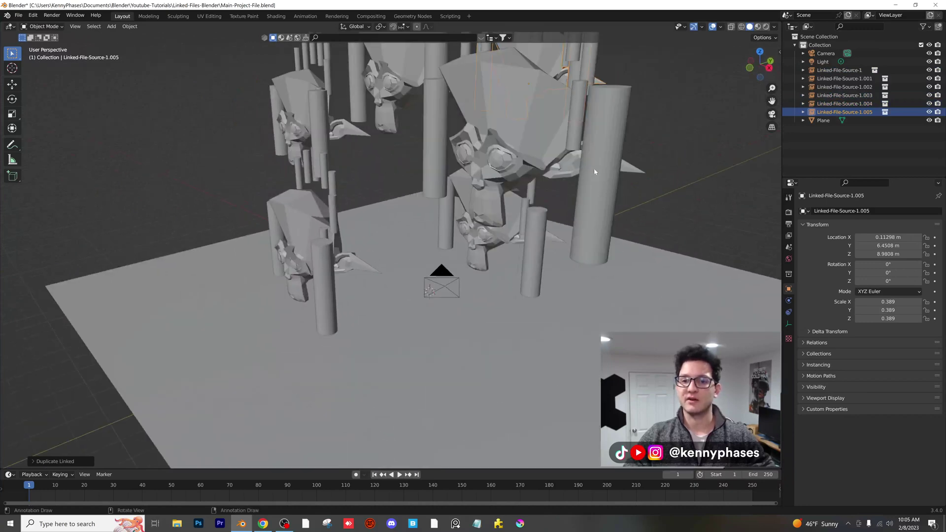
Save the main project file and switch to the recent file Linking-Source.blend.
key("ctrl+s")
scroll(621, 172, "down", 2)
middle_click_drag(622, 172, 539, 229, "shift")
left_click(541, 229)
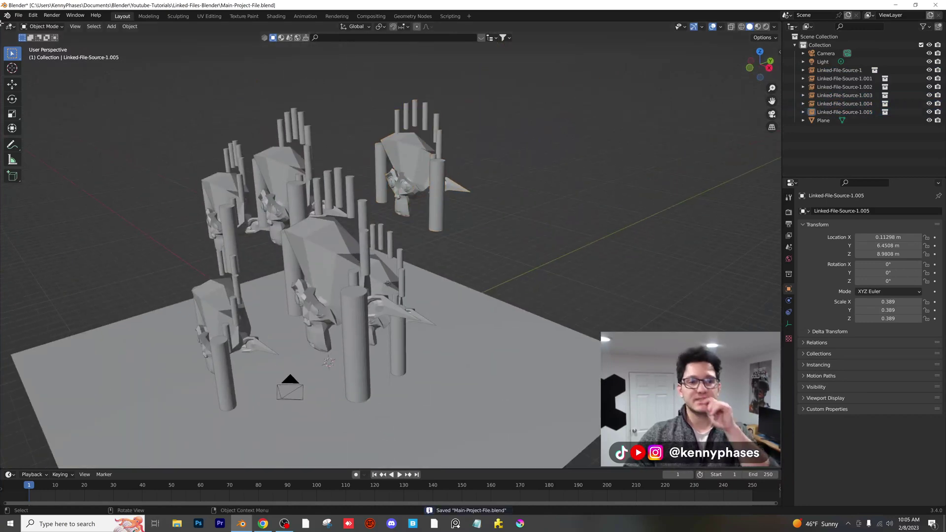
left_click(18, 16)
mouse_move(42, 41)
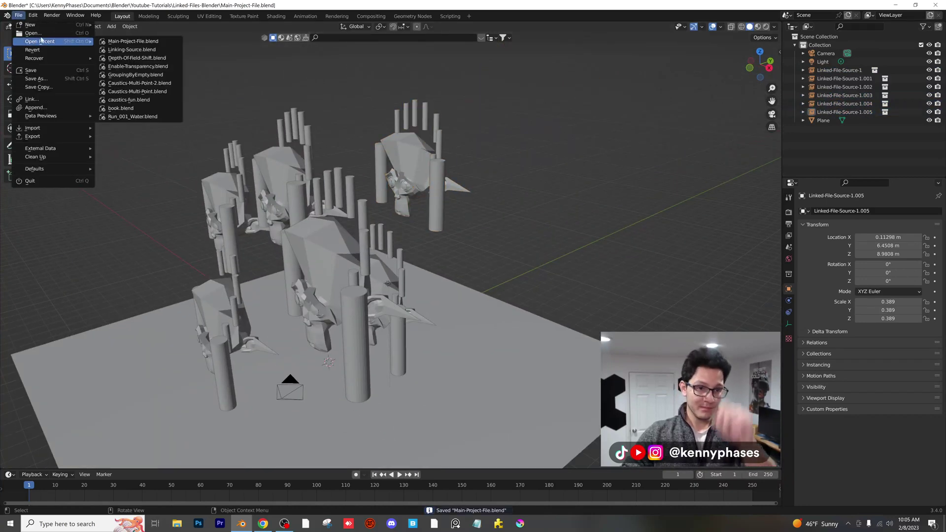
left_click(141, 50)
left_click(436, 278)
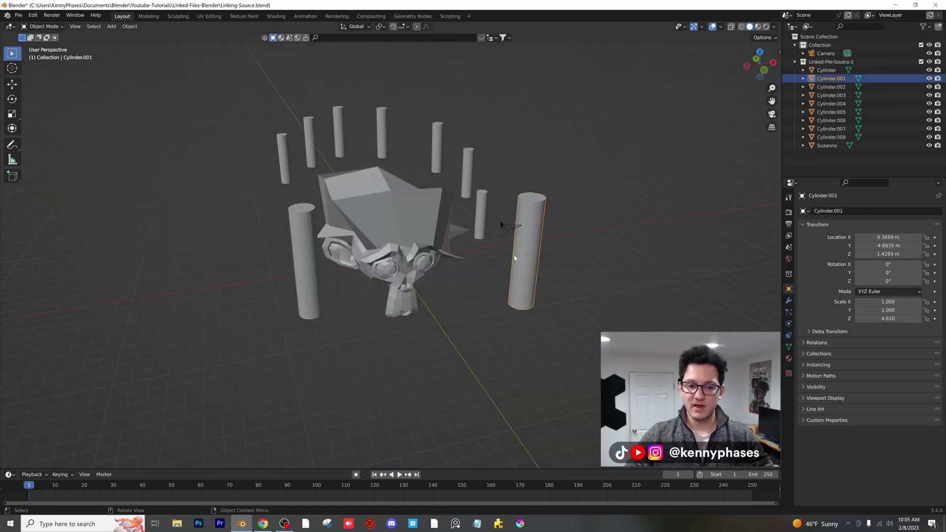
Insert a rotation keyframe on the tall cylinder Cylinder.001 at frame 1.
key("i")
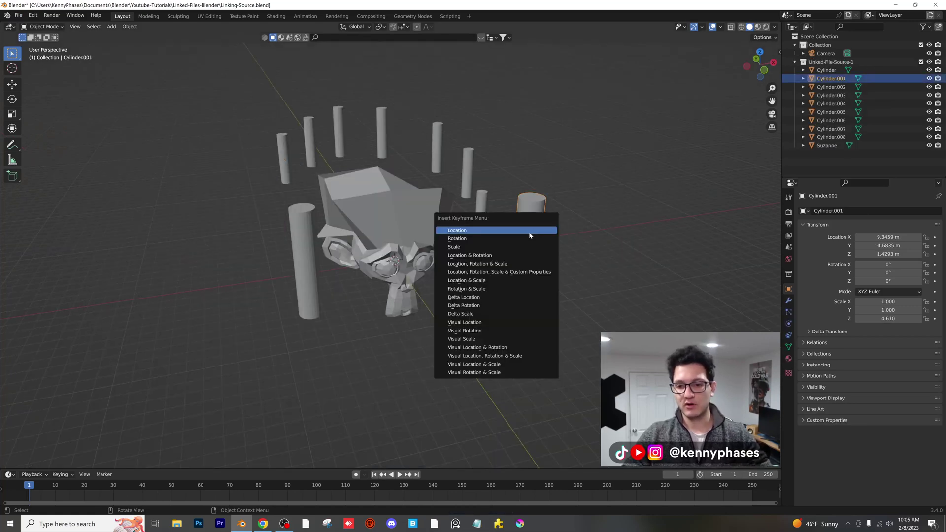
left_click(530, 238)
scroll(482, 212, "up", 4)
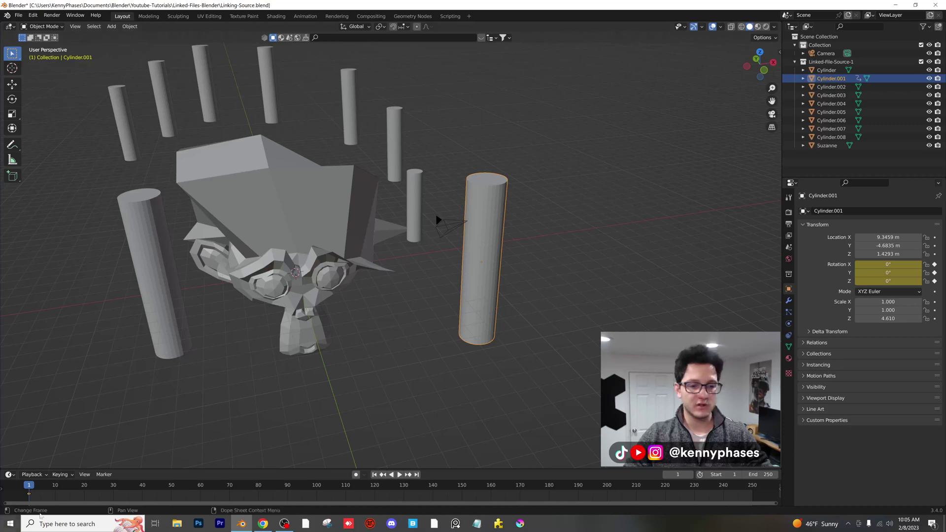
At frame 30, rotate Cylinder.001 to about X -50°, Y -48°, Z 59° and insert a rotation keyframe.
left_click_drag(41, 492, 114, 492)
key("r")
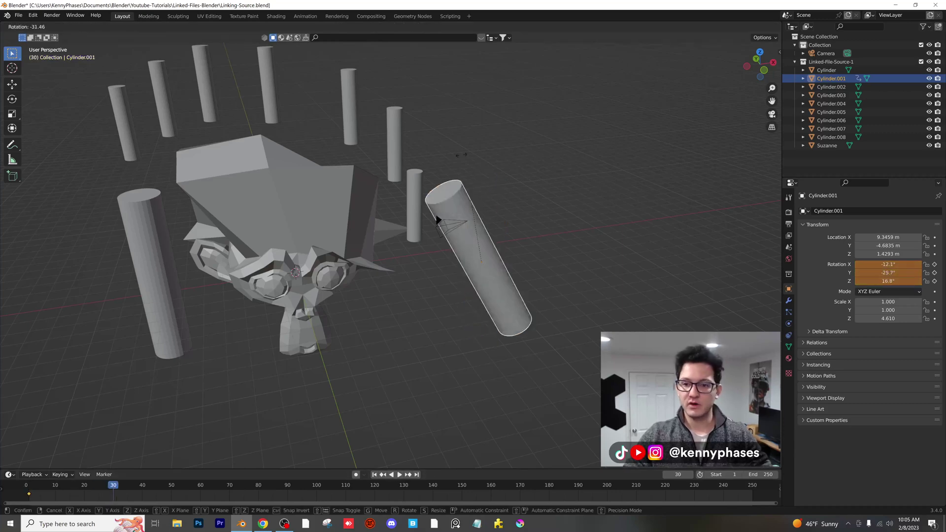
left_click(542, 238)
key("i")
left_click(520, 262)
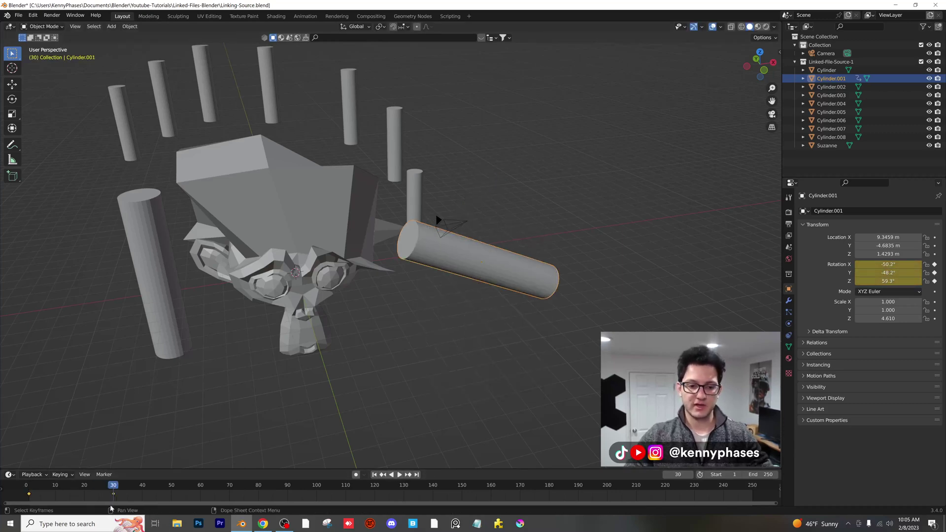
Play back the cylinder's rotation animation from the first frame and stop partway.
key("shift+Left")
key("space")
key("space")
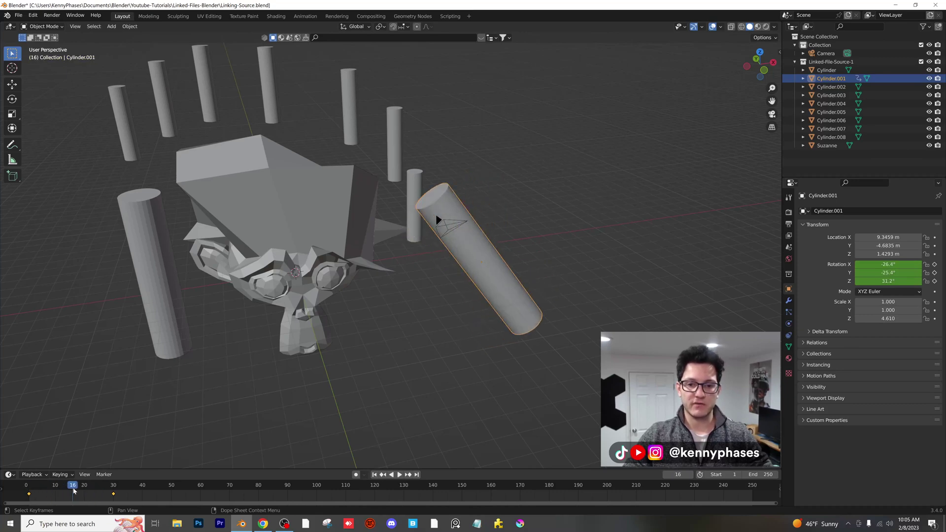
Save the source file and reopen Main-Project-File.blend from the recent files.
key("ctrl+s")
left_click(18, 16)
mouse_move(39, 41)
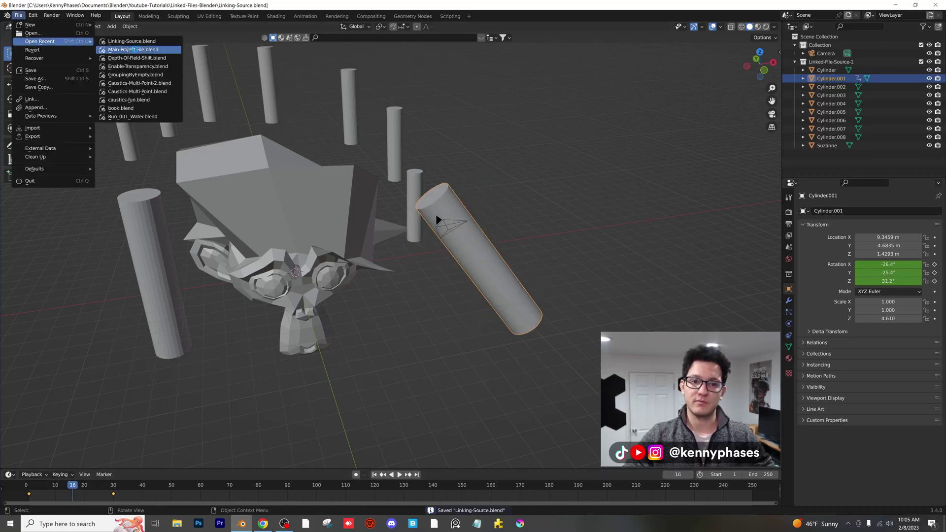
left_click(128, 50)
Play the animation in the main project and scrub to frame 17 to check the cylinder rotation on all linked instances.
key("space")
middle_click_drag(258, 312, 310, 295)
key("space")
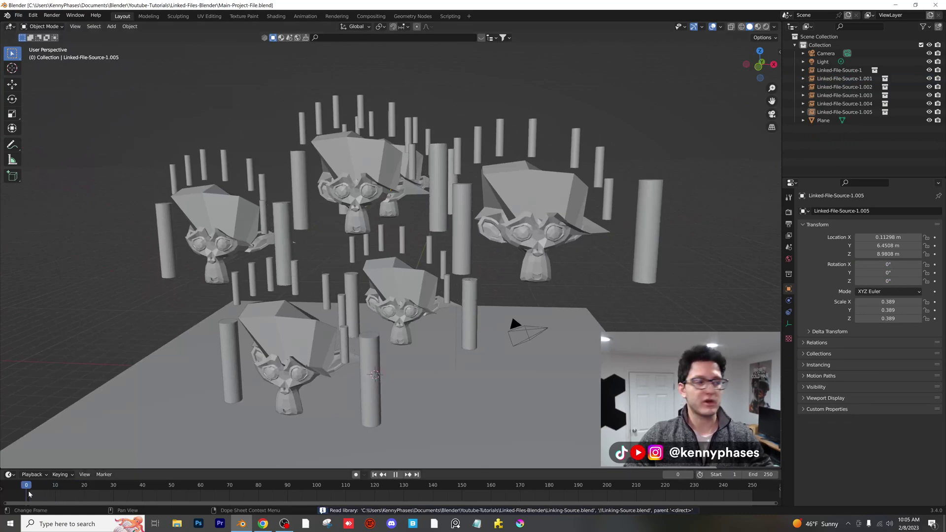
mouse_move(77, 497)
left_mouse_down()
mouse_move(32, 498)
mouse_move(95, 499)
mouse_move(34, 499)
mouse_move(76, 495)
left_mouse_up()
middle_click_drag(238, 390, 413, 268)
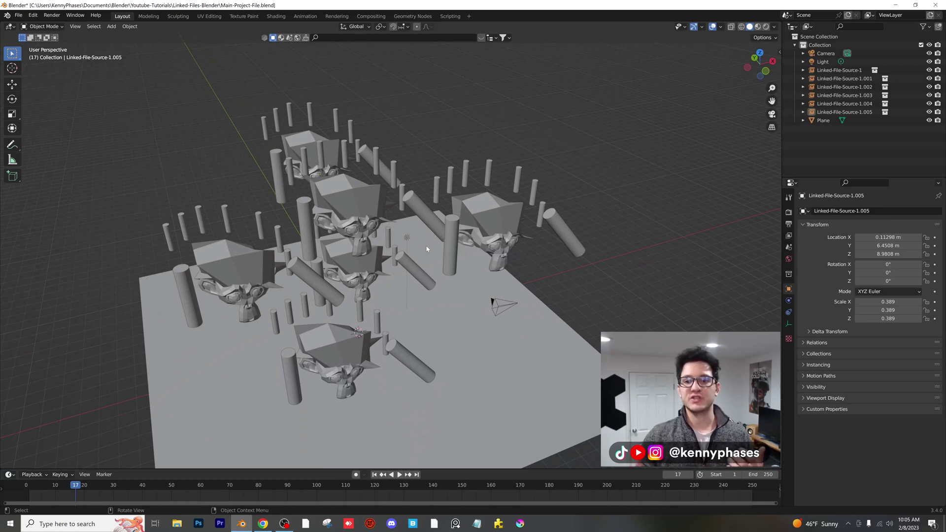
Scrub the timeline between frames 10 and 18, ending at frame 13, to compare the animated cylinders across the six instances.
left_click_drag(75, 494, 55, 492)
middle_click_drag(337, 423, 335, 388)
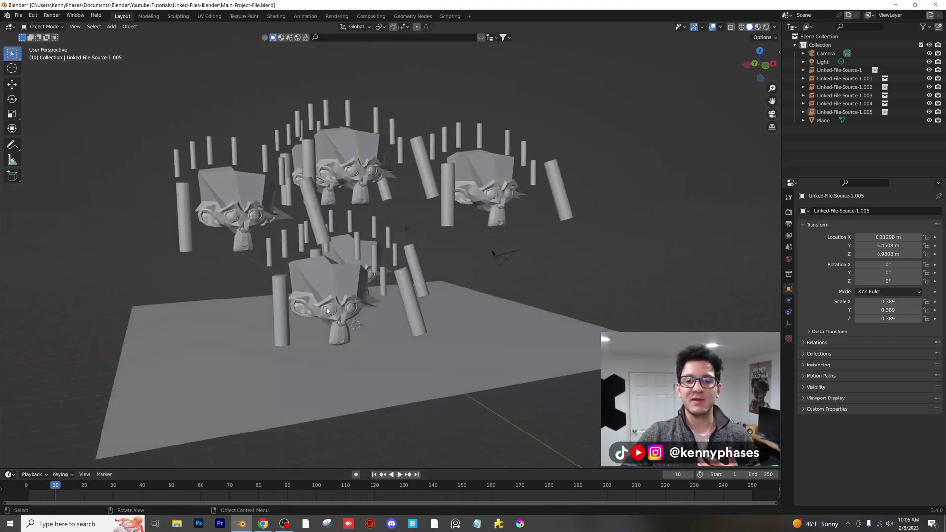
scroll(335, 388, "up", 3)
left_click_drag(56, 486, 79, 487)
scroll(308, 308, "down", 4)
middle_click_drag(308, 307, 329, 327)
scroll(335, 331, "up", 1)
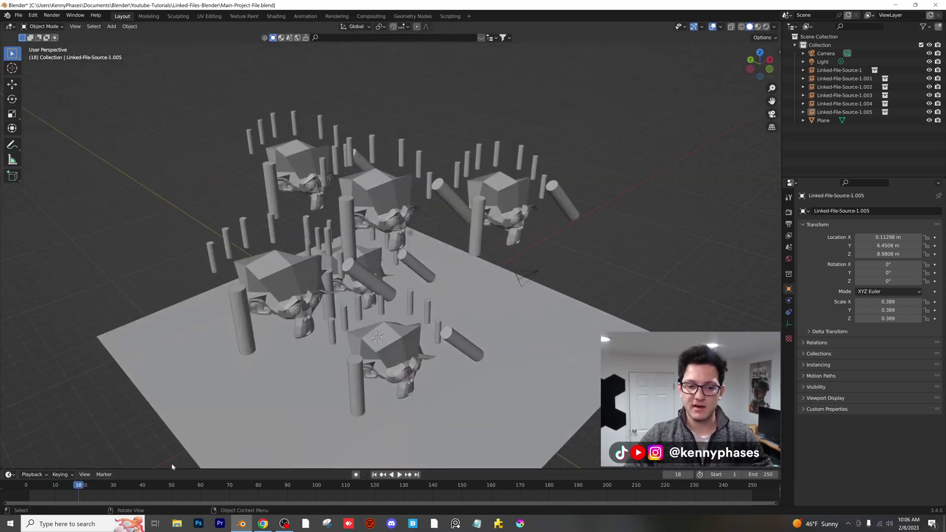
mouse_move(79, 487)
left_mouse_down()
mouse_move(38, 489)
mouse_move(117, 491)
mouse_move(64, 497)
left_mouse_up()
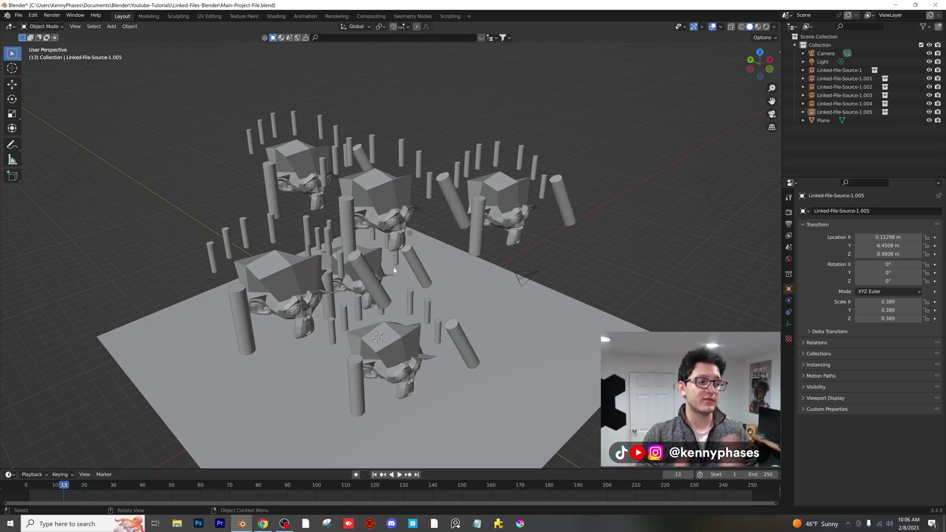